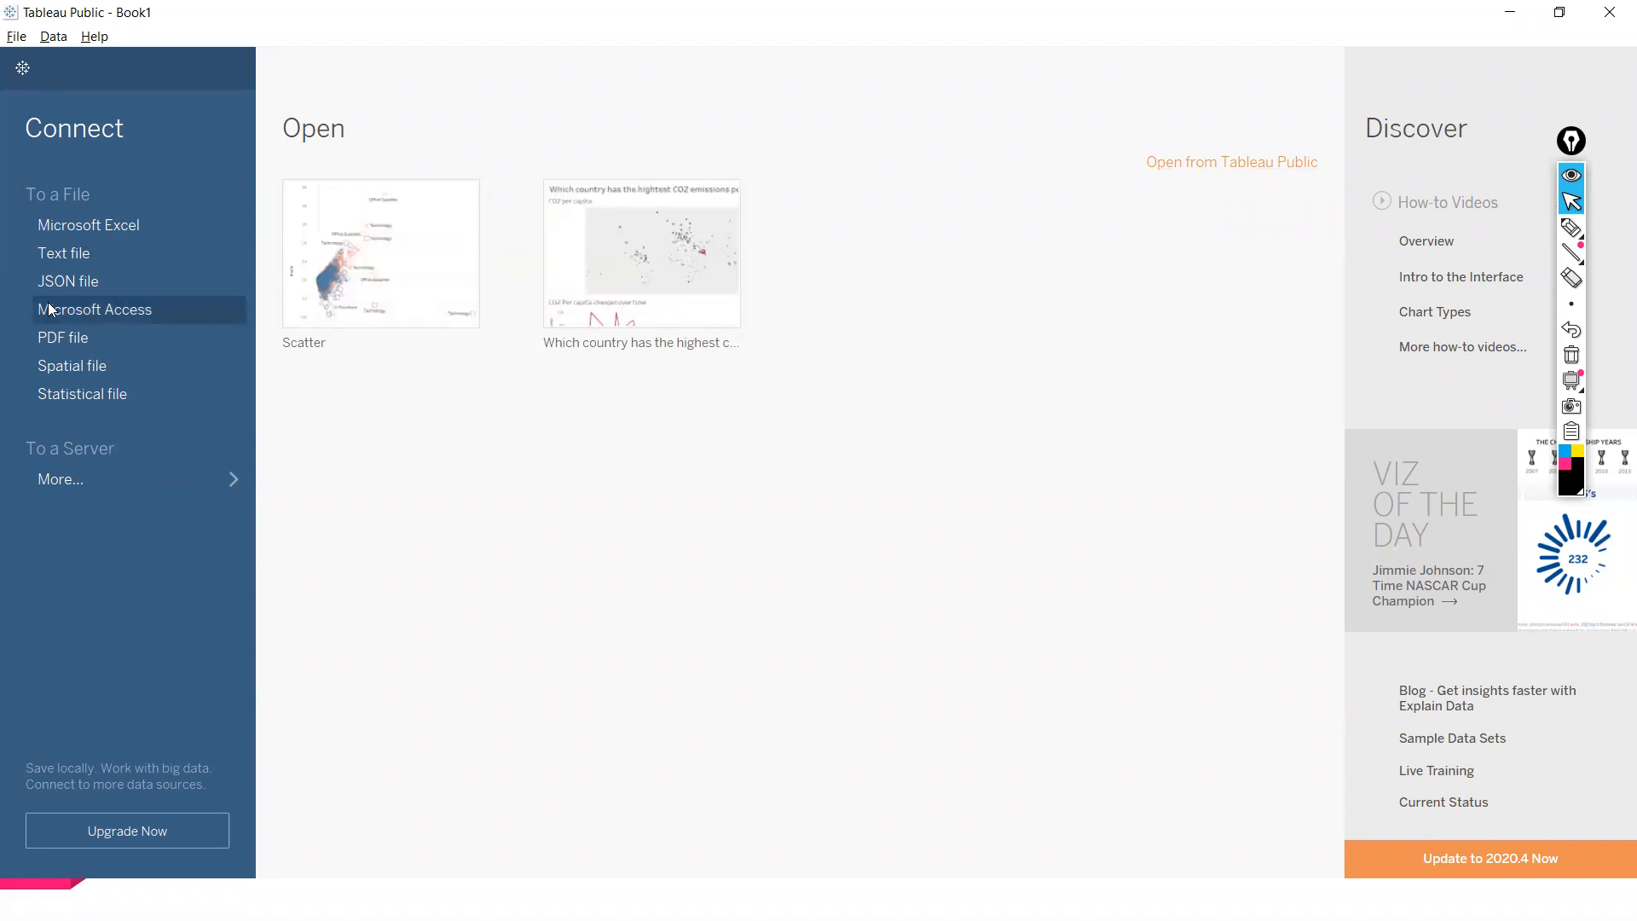
Connect to the Excel file P1-SuperStoreUS-2015.xlsx, using its Orders table as the data source, and open Sheet 6
{"action": "left_click", "coordinate": [110, 223]}
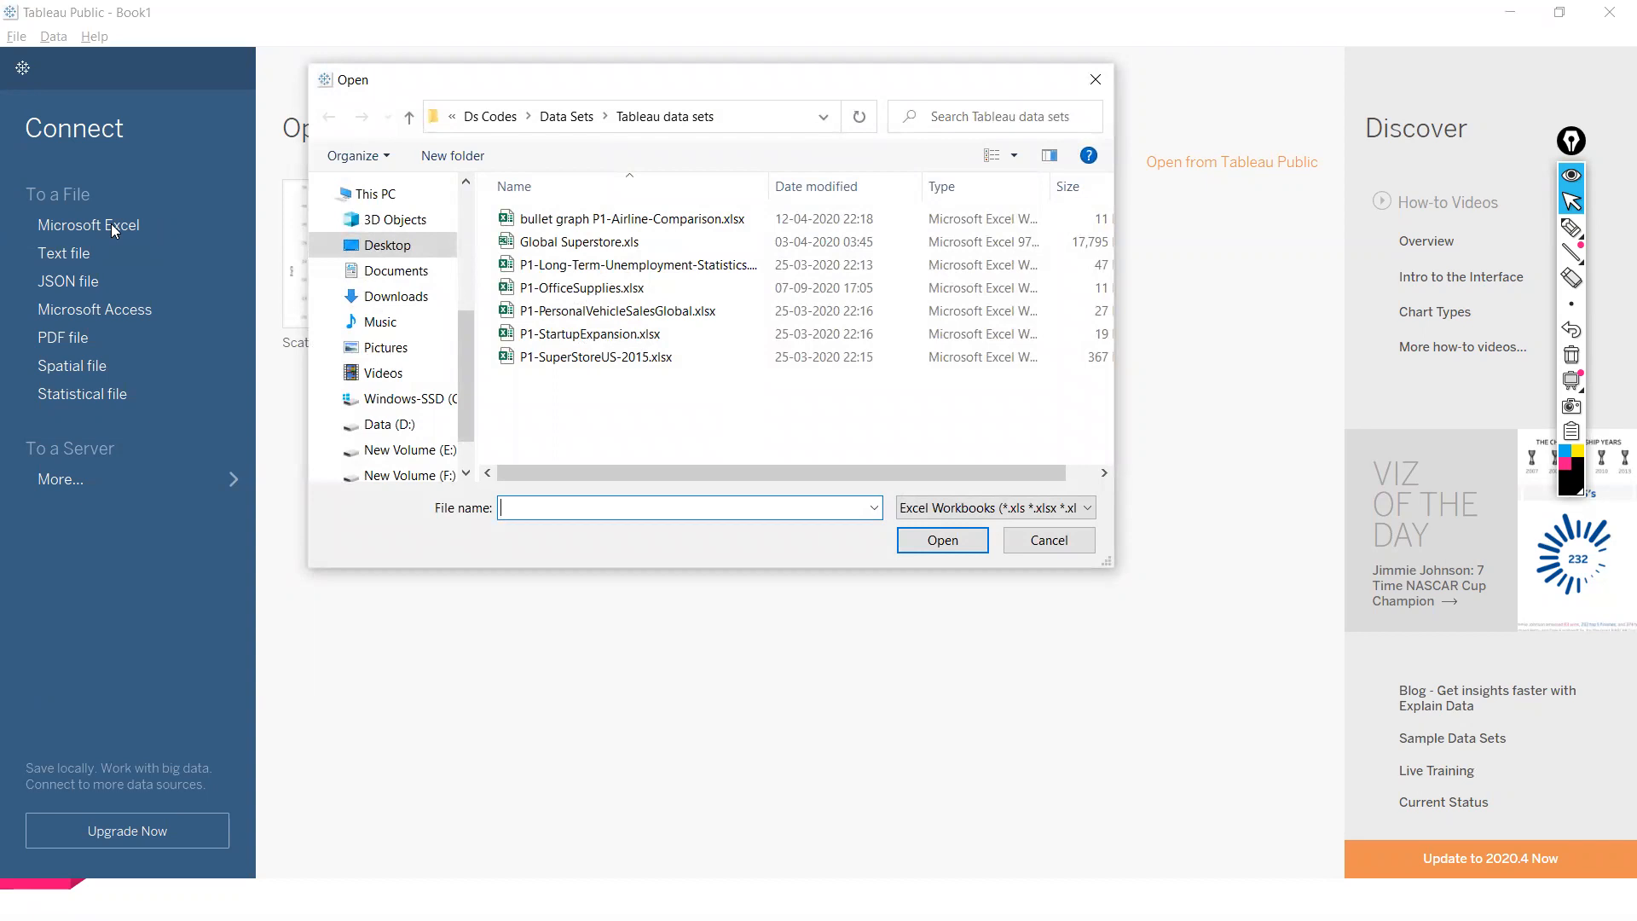
{"action": "double_click", "coordinate": [551, 359]}
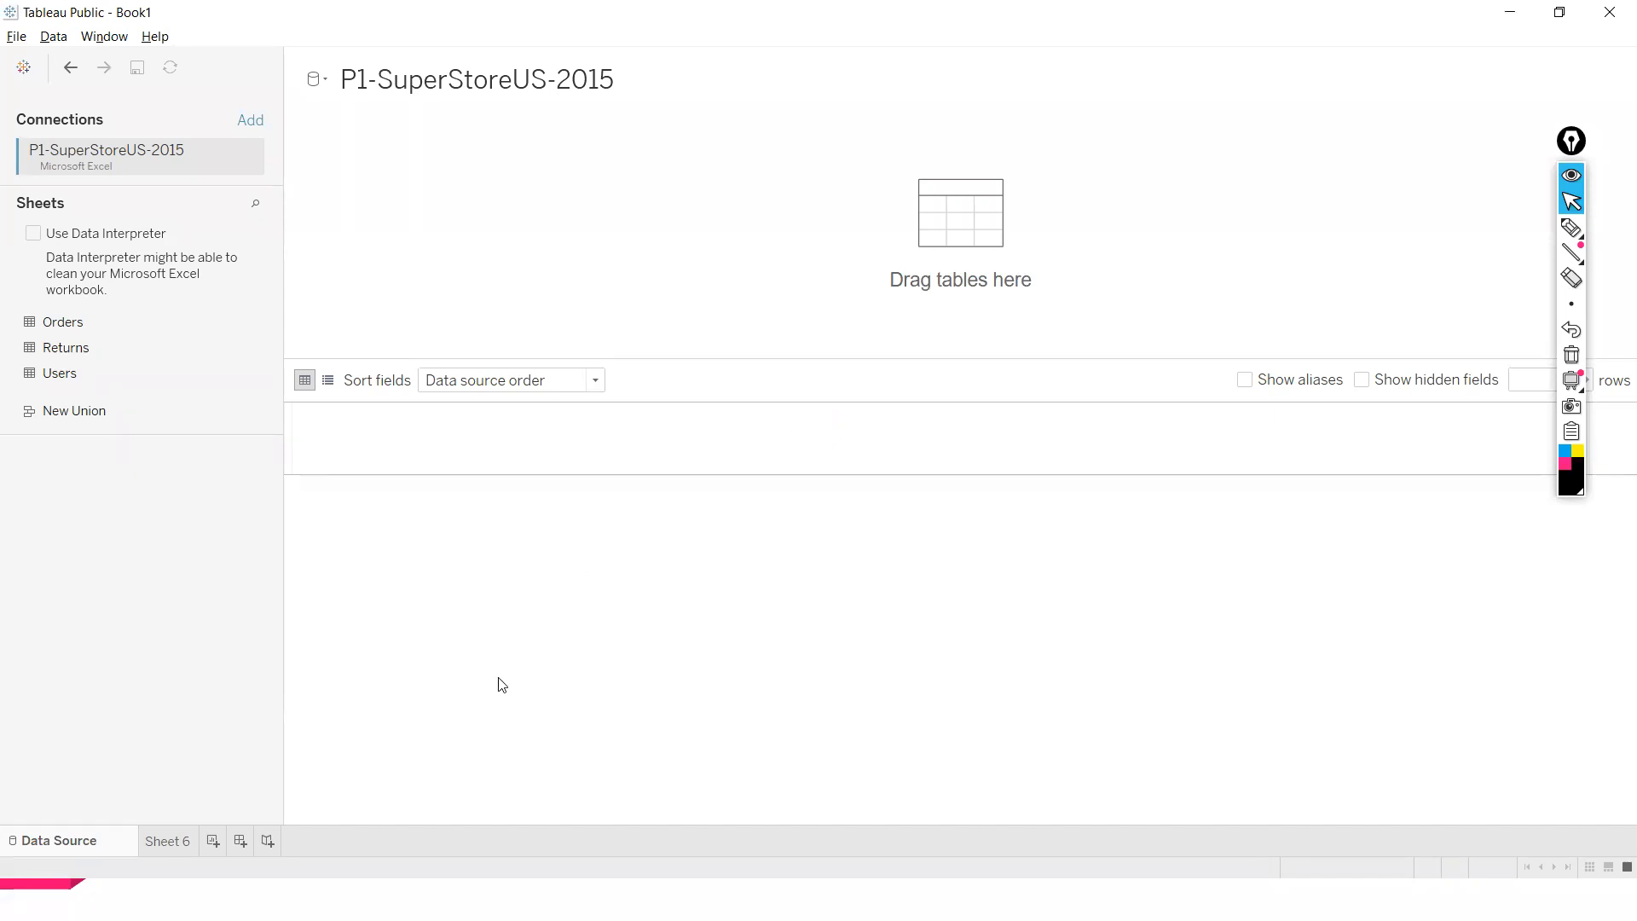
{"action": "double_click", "coordinate": [62, 322]}
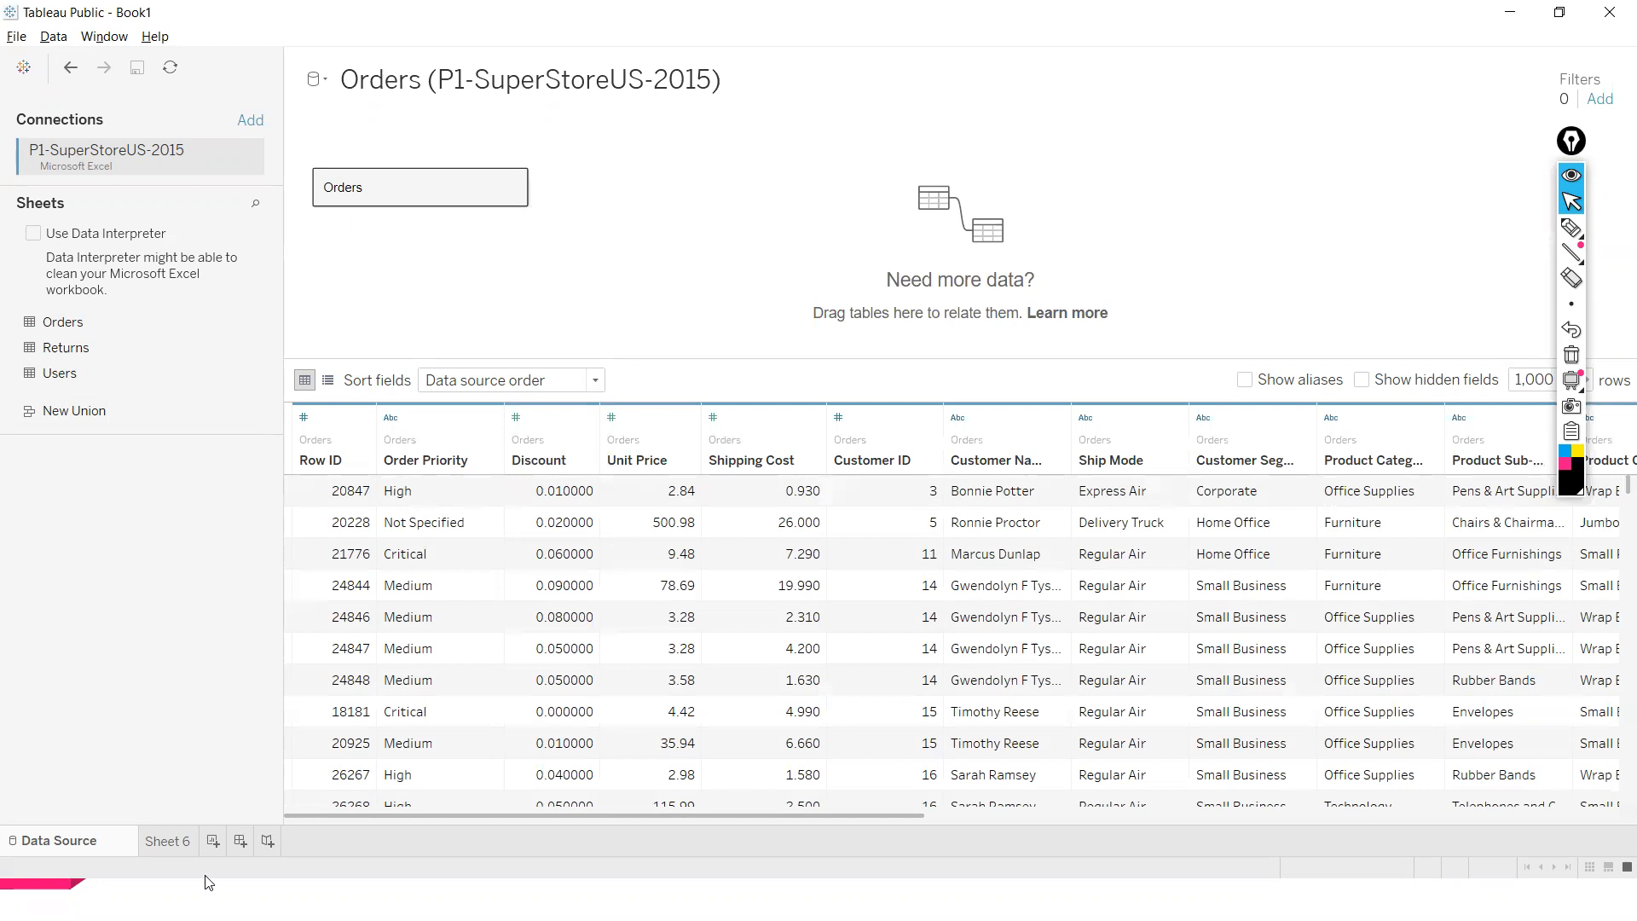
{"action": "left_click", "coordinate": [168, 842]}
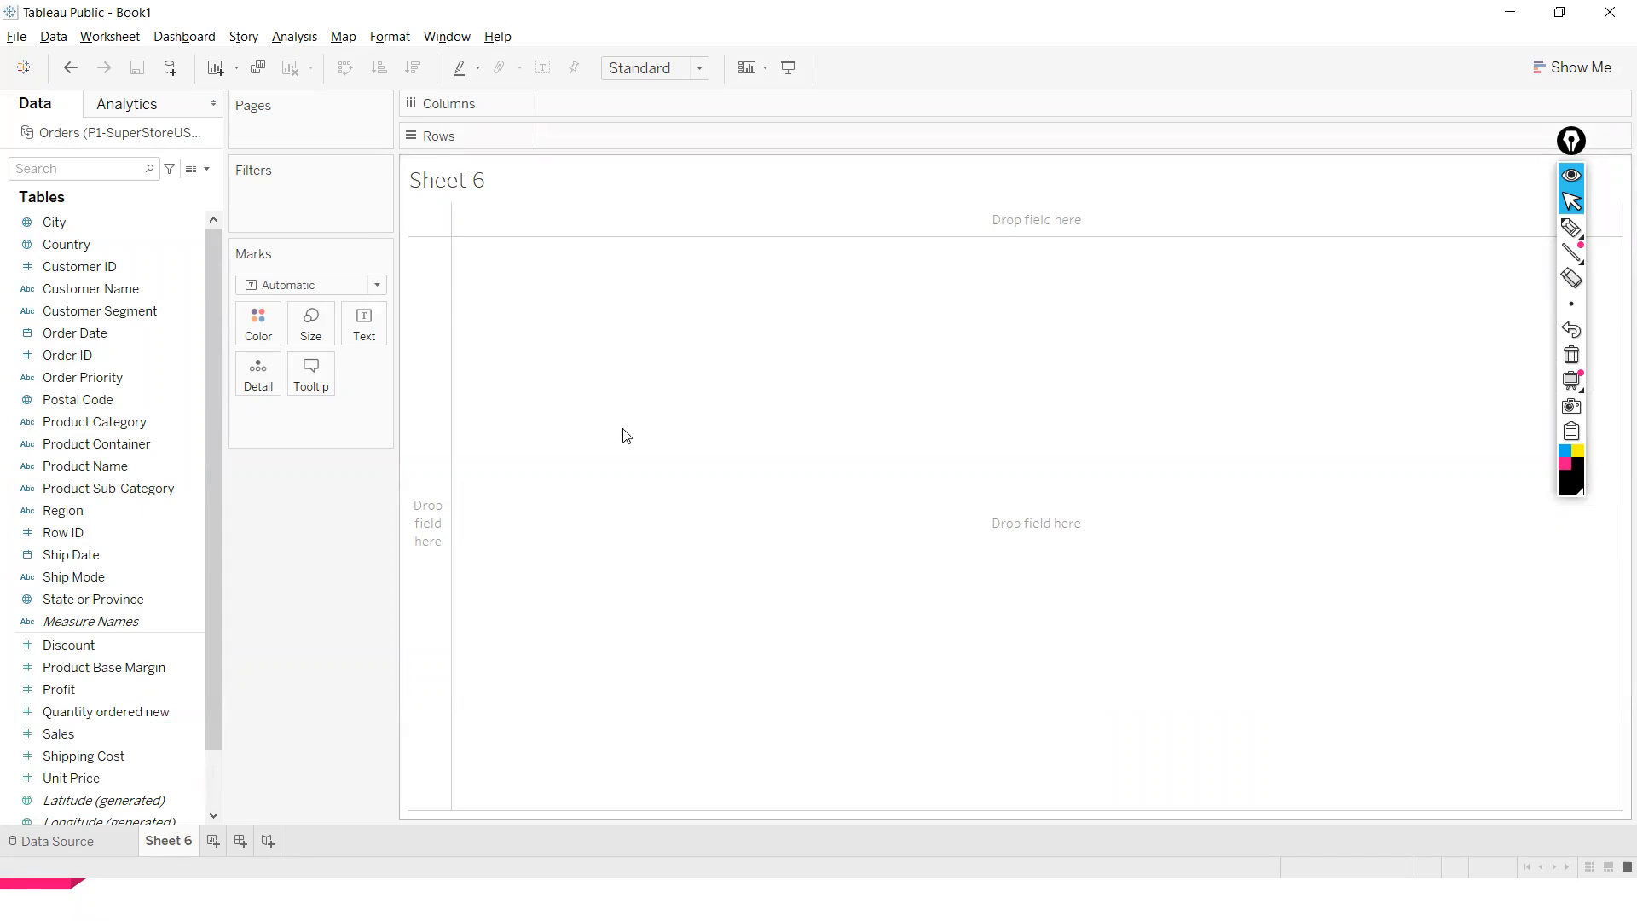
Build a histogram of Quantity ordered new from the suggested chart types, starting with that measure on Columns
{"action": "left_click", "coordinate": [1557, 64]}
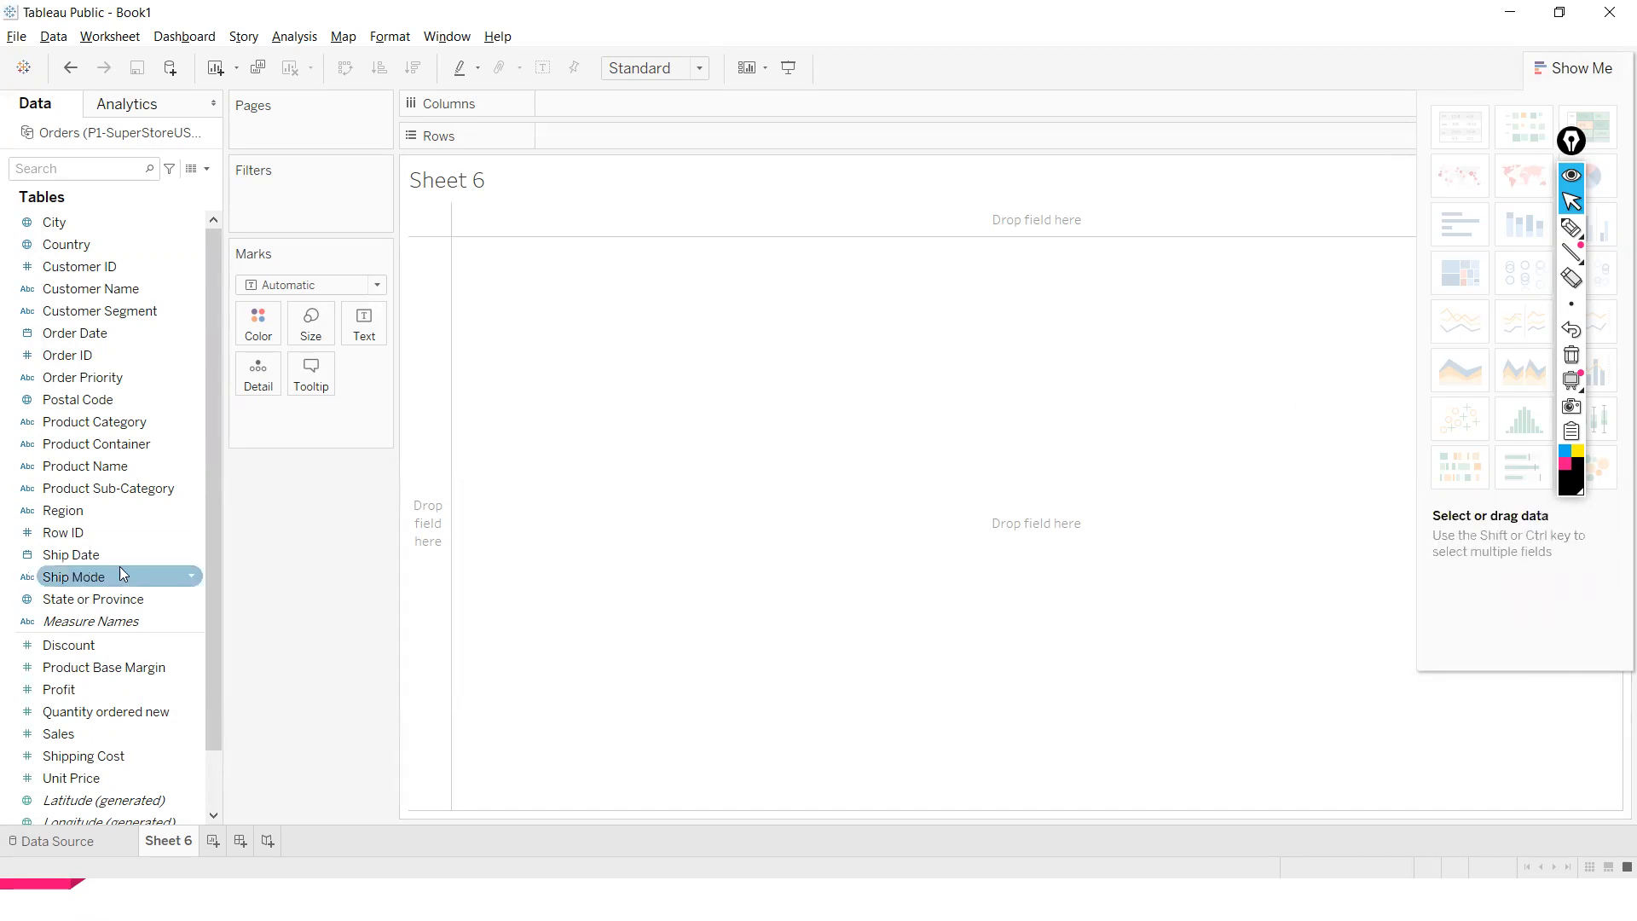
{"action": "left_click", "coordinate": [115, 713]}
{"action": "left_click_drag", "start_coordinate": [117, 712], "coordinate": [751, 106]}
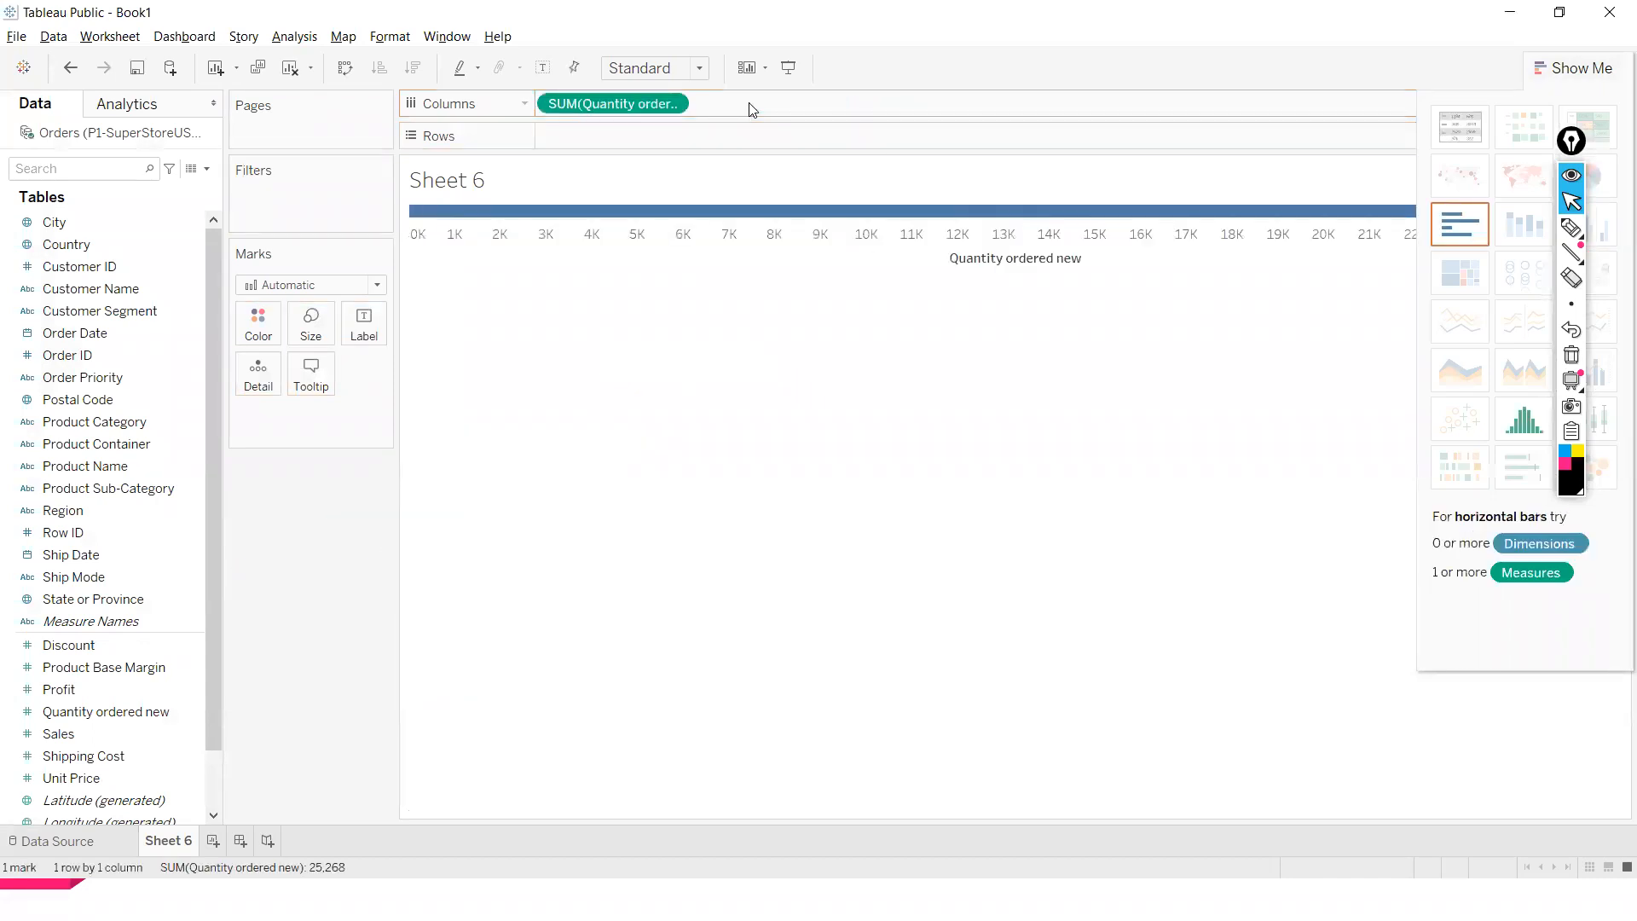
{"action": "left_click", "coordinate": [65, 689]}
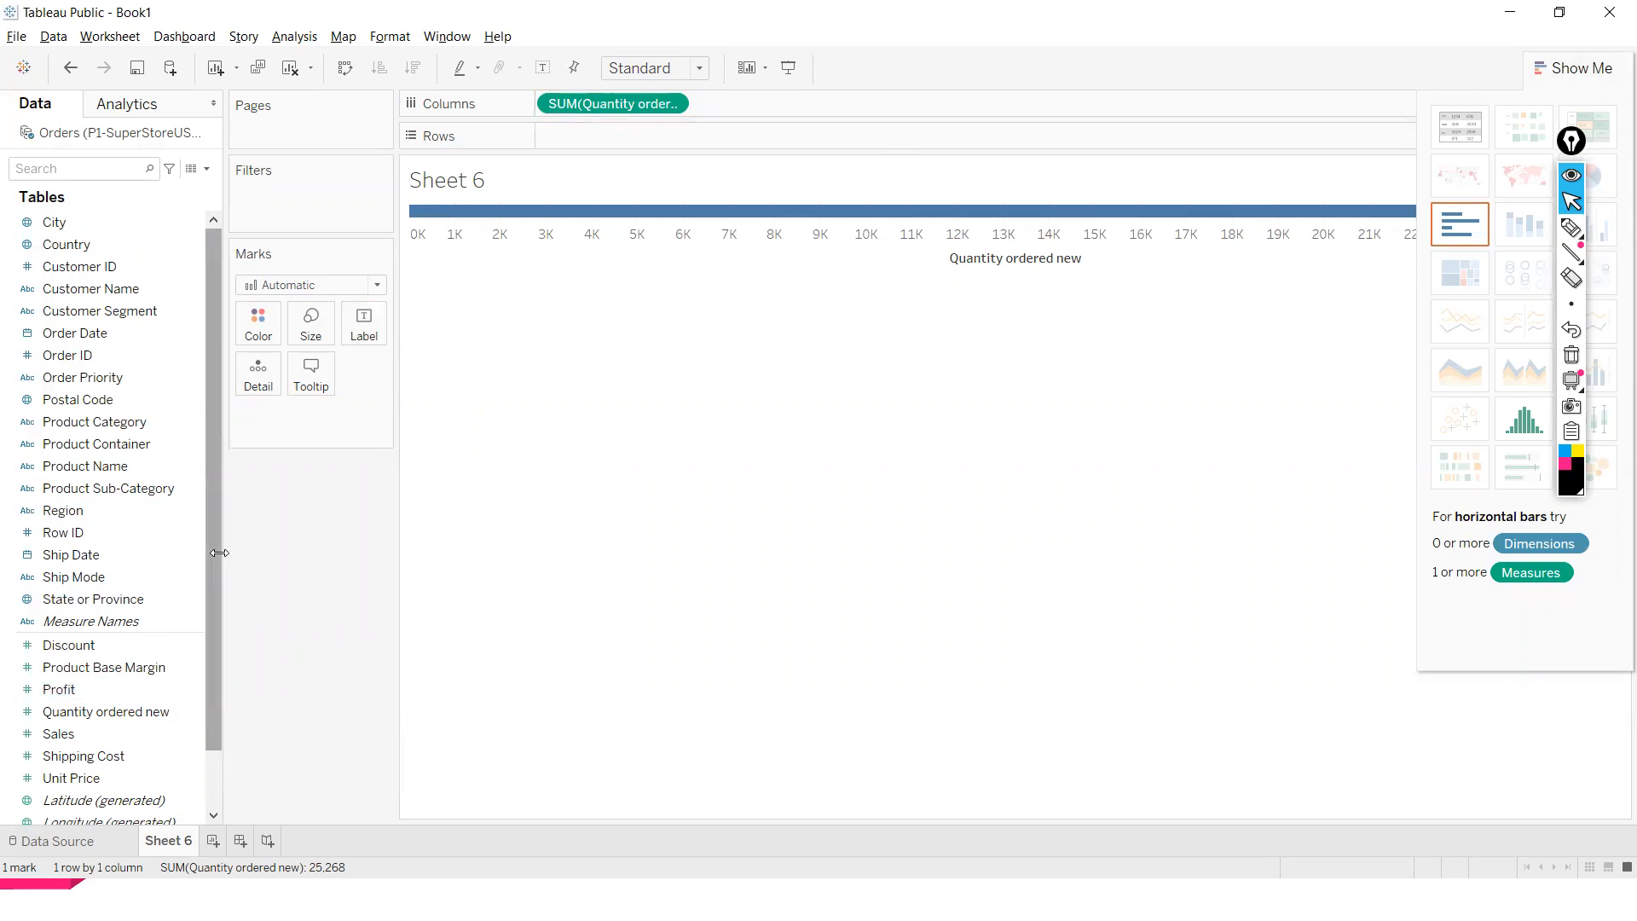
{"action": "left_click", "coordinate": [1516, 426]}
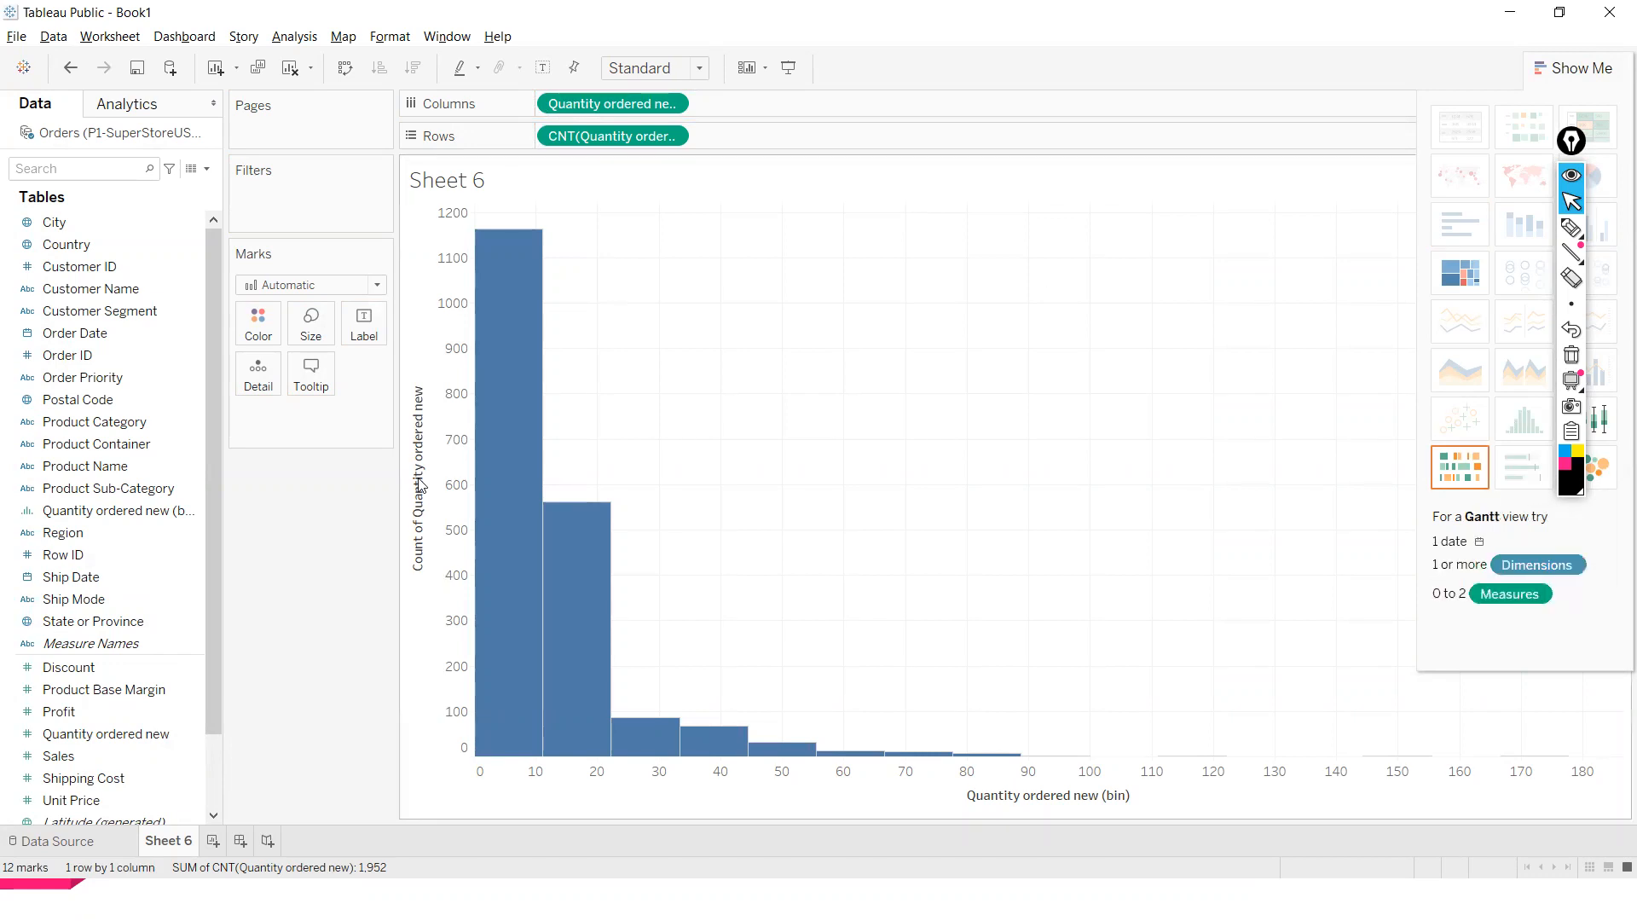
Try Attribute and Count (Distinct) for Quantity ordered new on Rows, collapse the chart suggestions, and return to the Count aggregation
{"action": "left_click", "coordinate": [671, 137]}
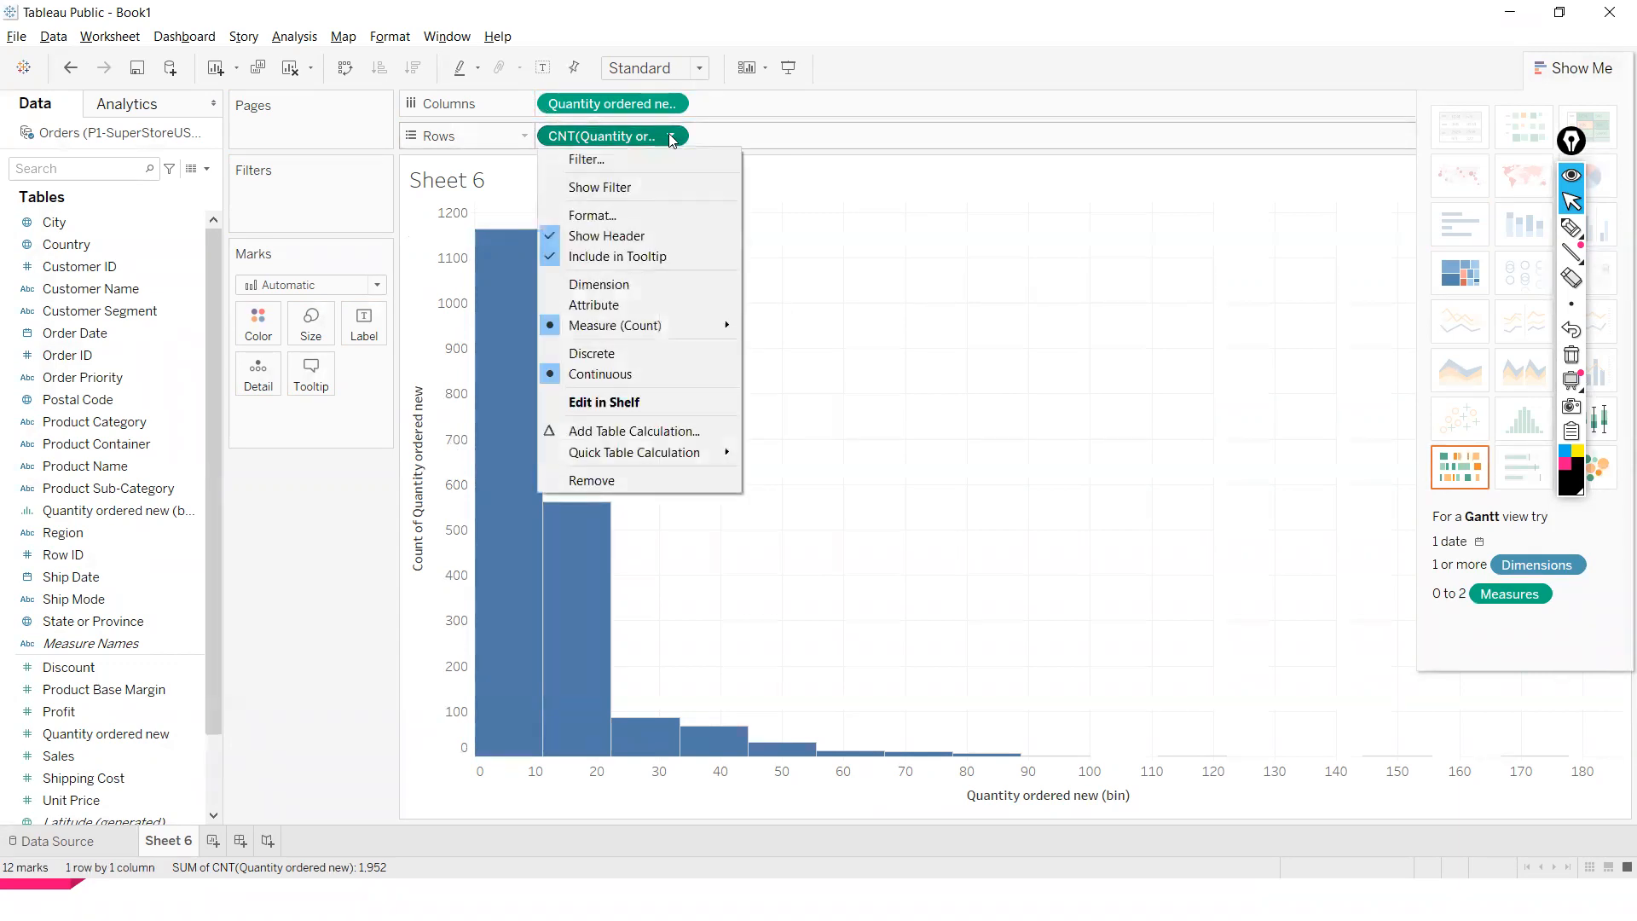
{"action": "left_click", "coordinate": [614, 307]}
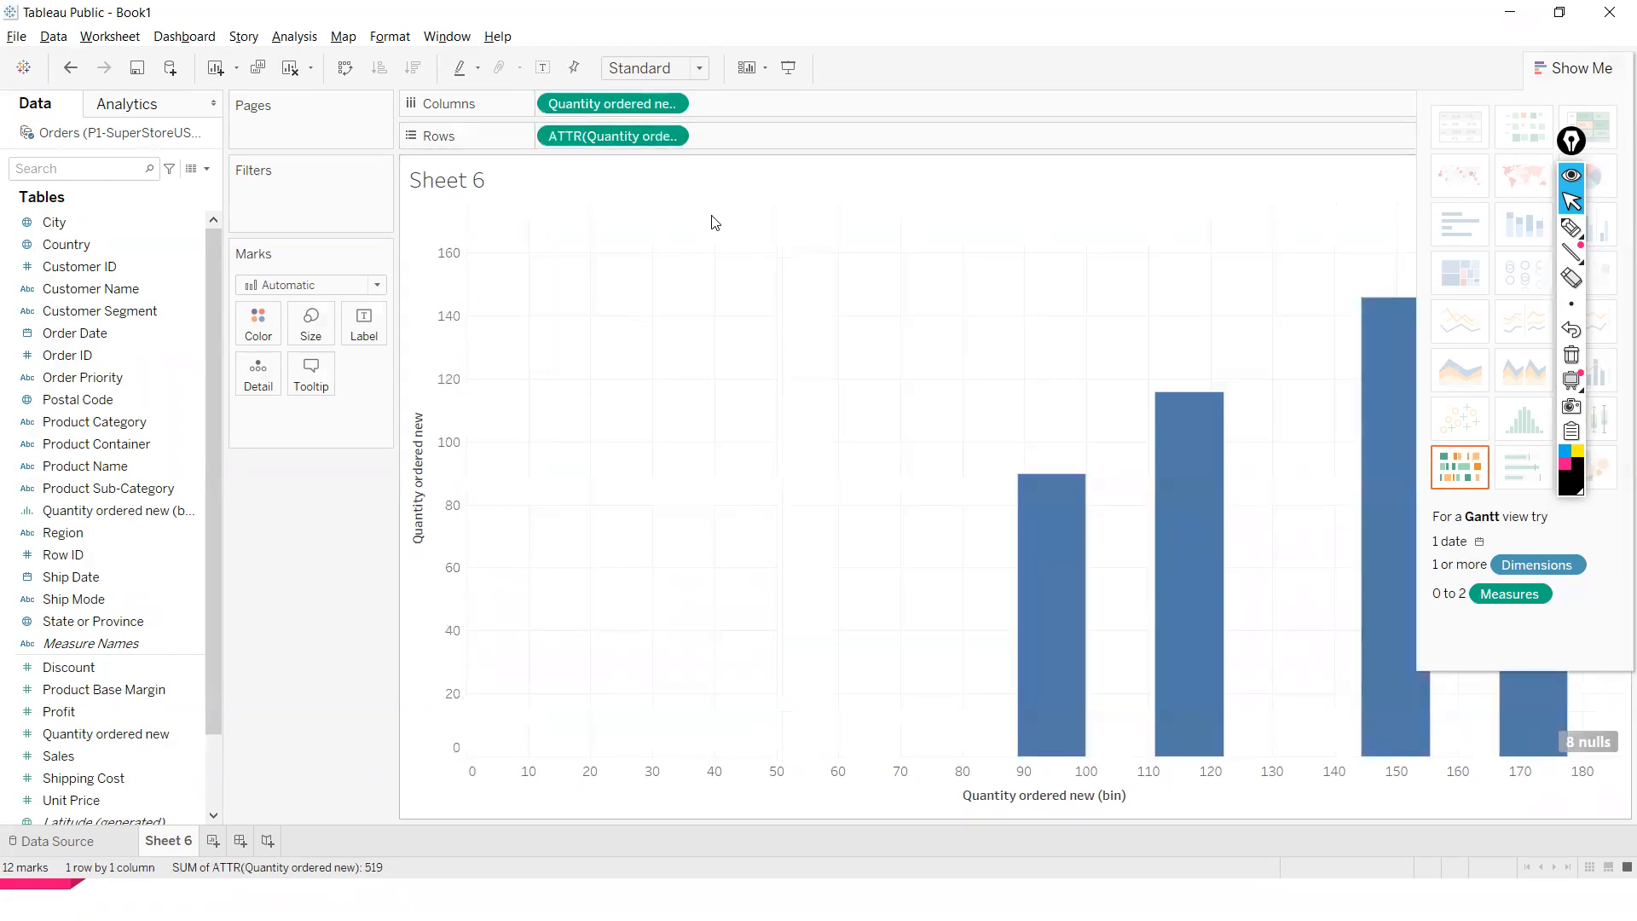
{"action": "left_click", "coordinate": [662, 135]}
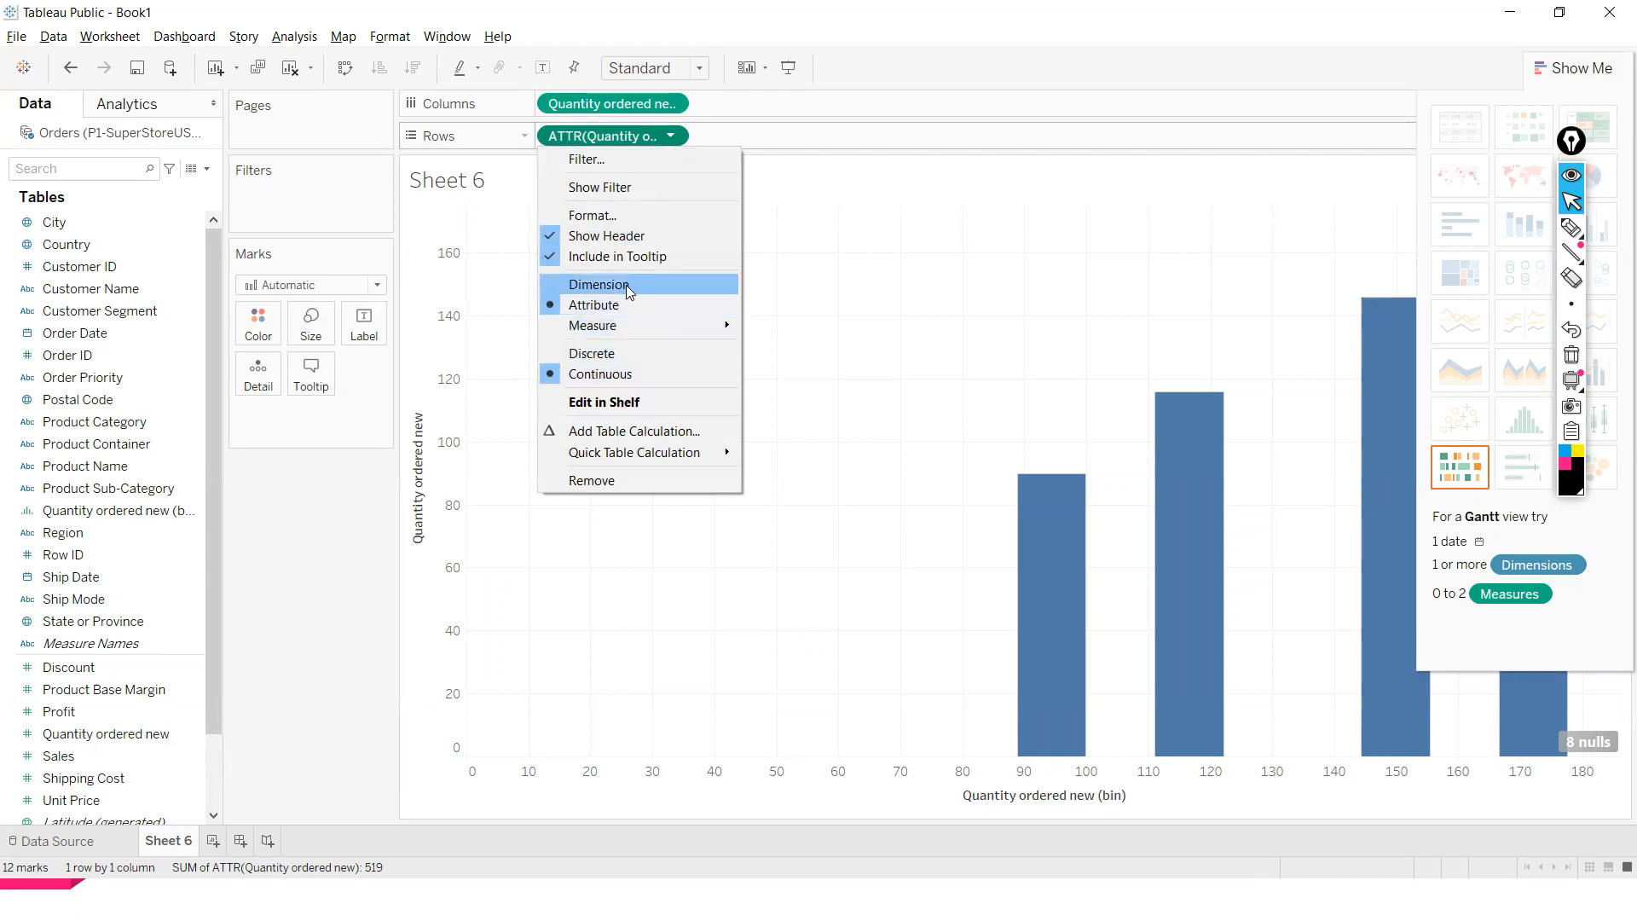
{"action": "mouse_move", "coordinate": [639, 326]}
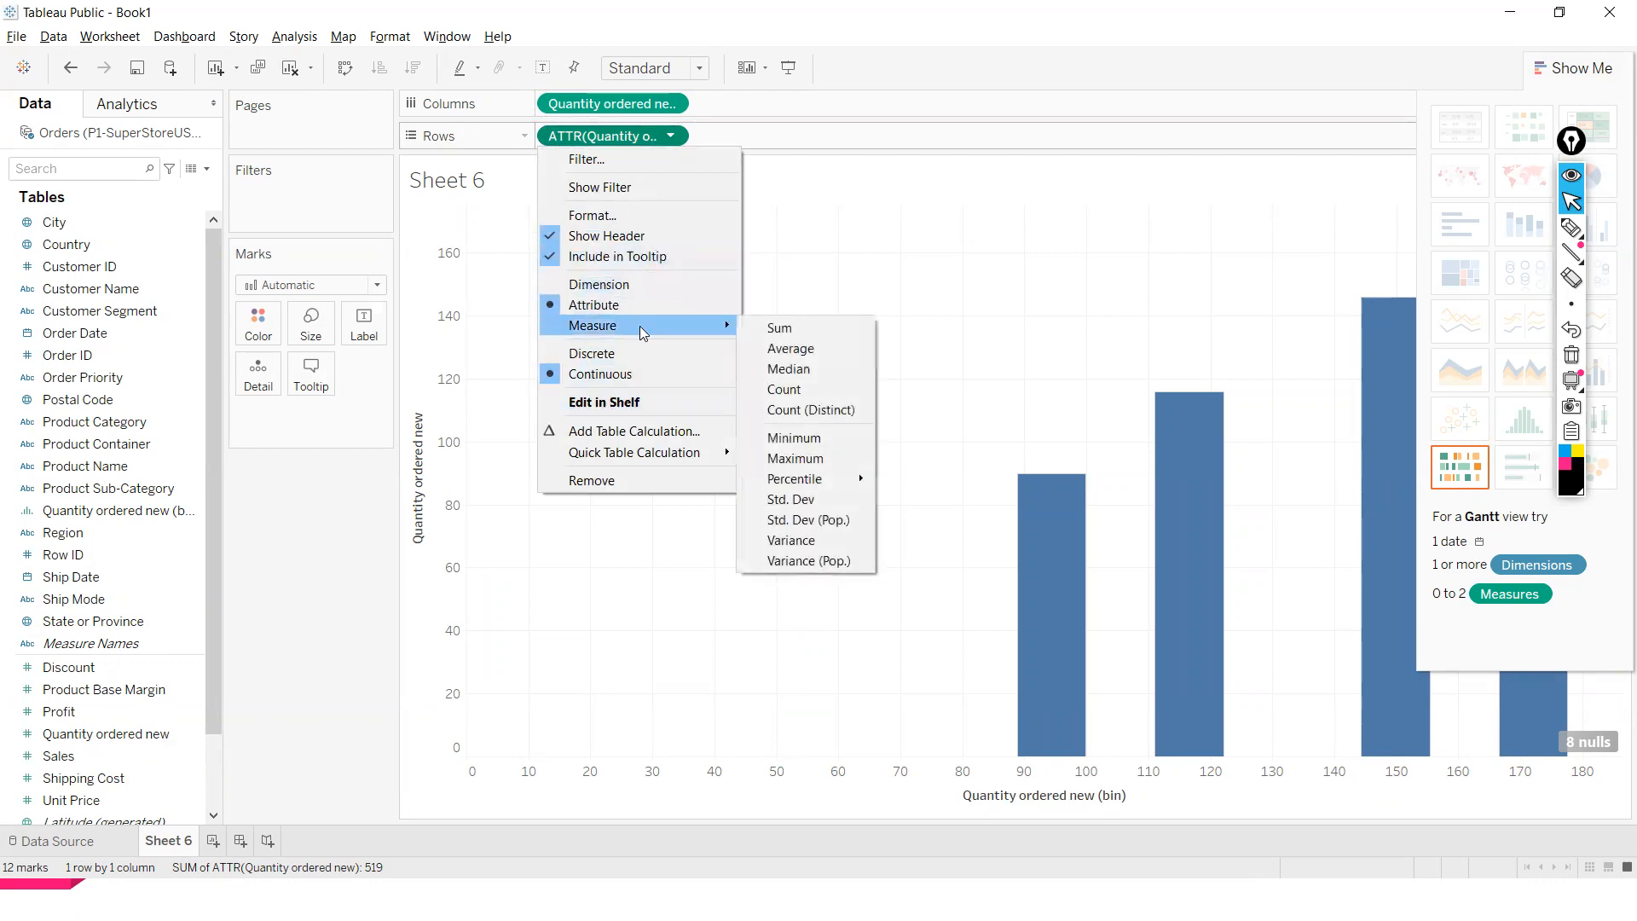
{"action": "left_click", "coordinate": [776, 411]}
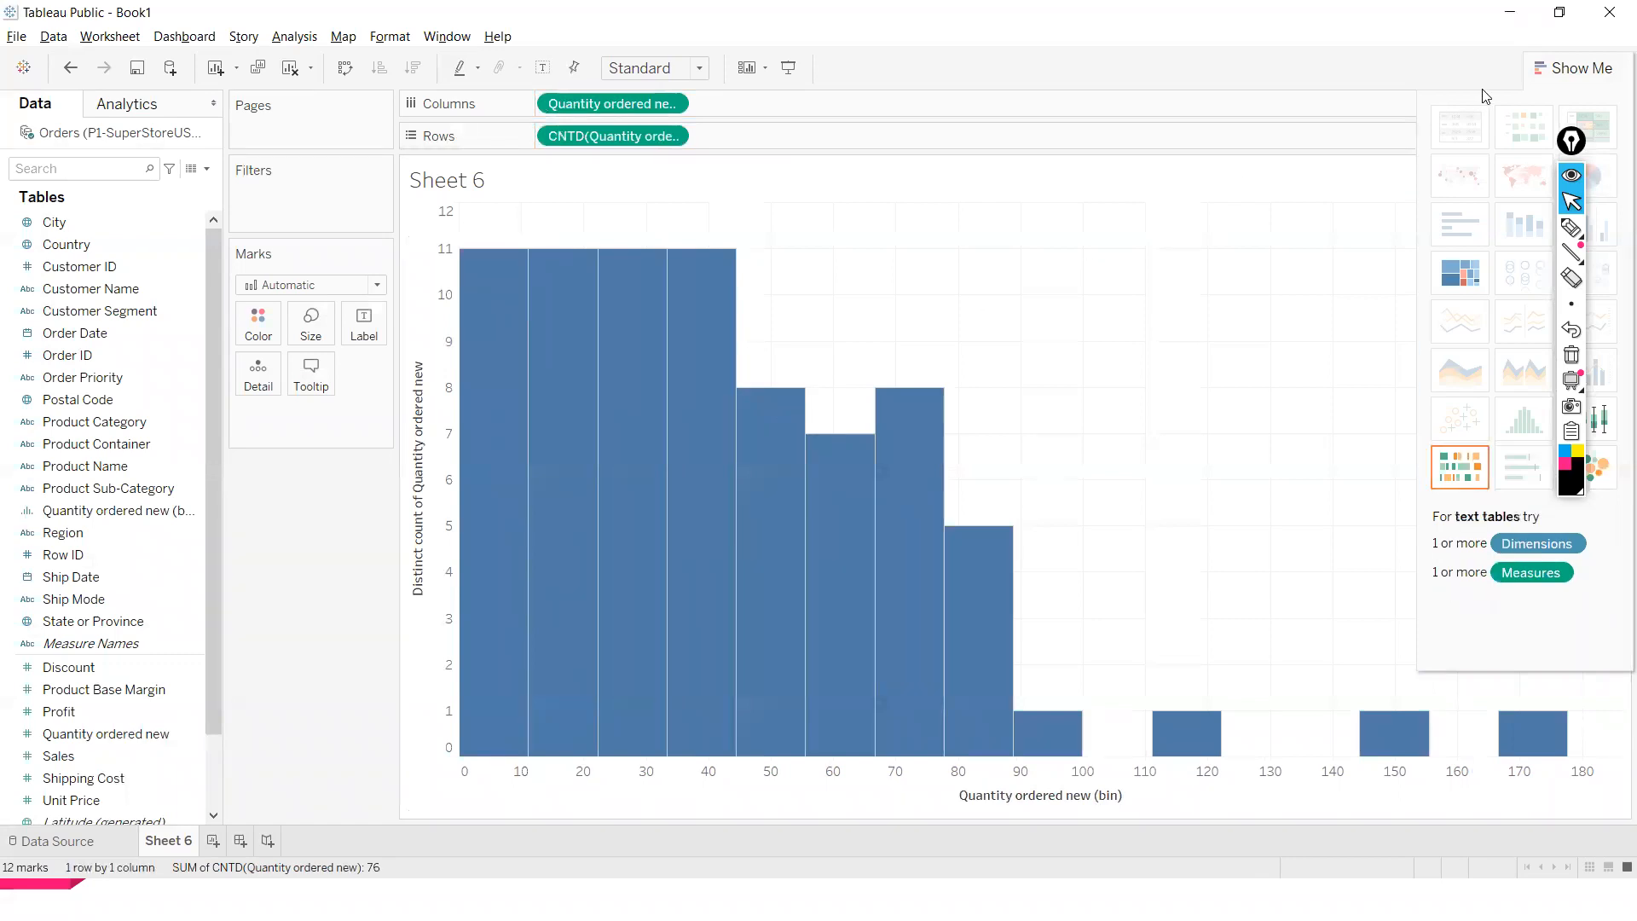
{"action": "left_click", "coordinate": [1567, 67]}
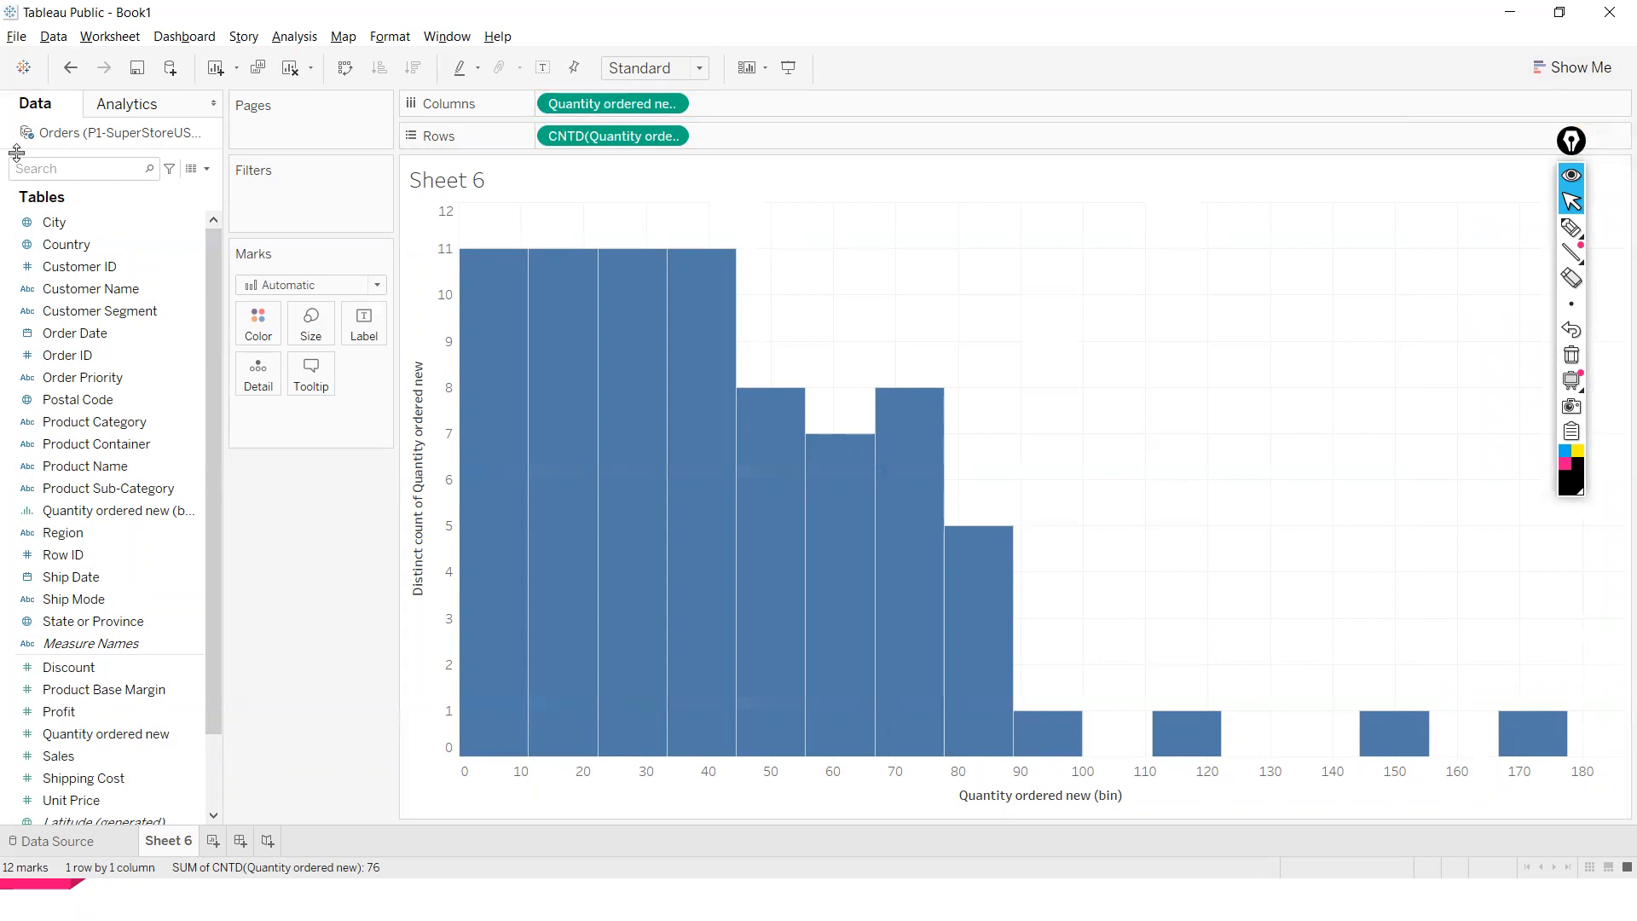
{"action": "key", "text": "ctrl+z"}
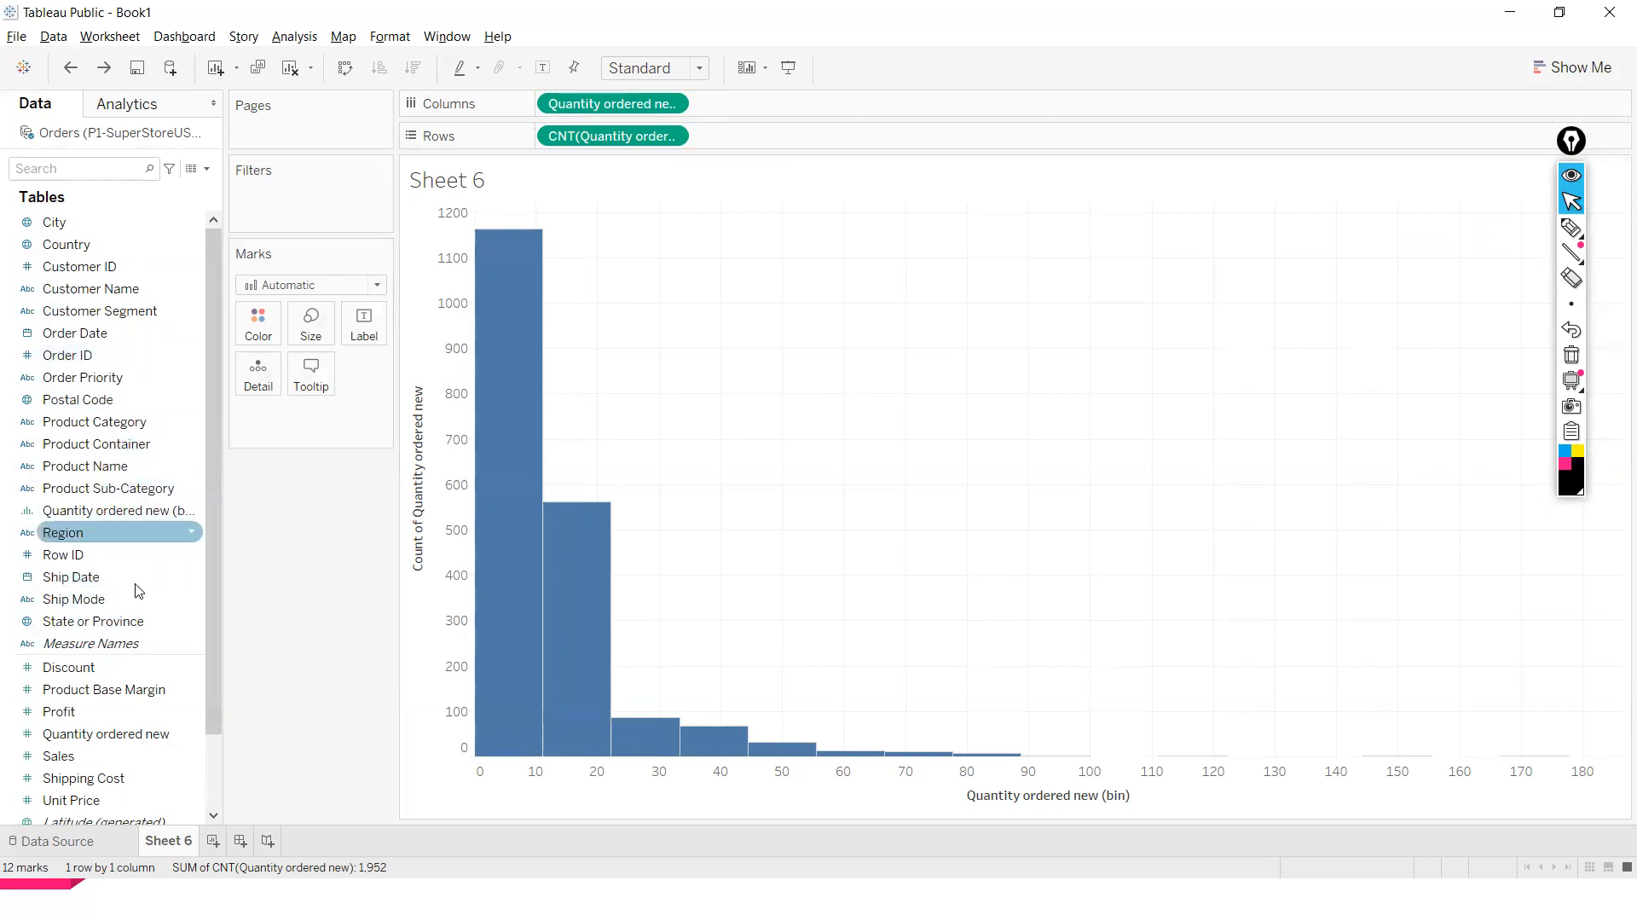
Colour the histogram bars by Region
{"action": "left_click_drag", "start_coordinate": [108, 546], "coordinate": [261, 332]}
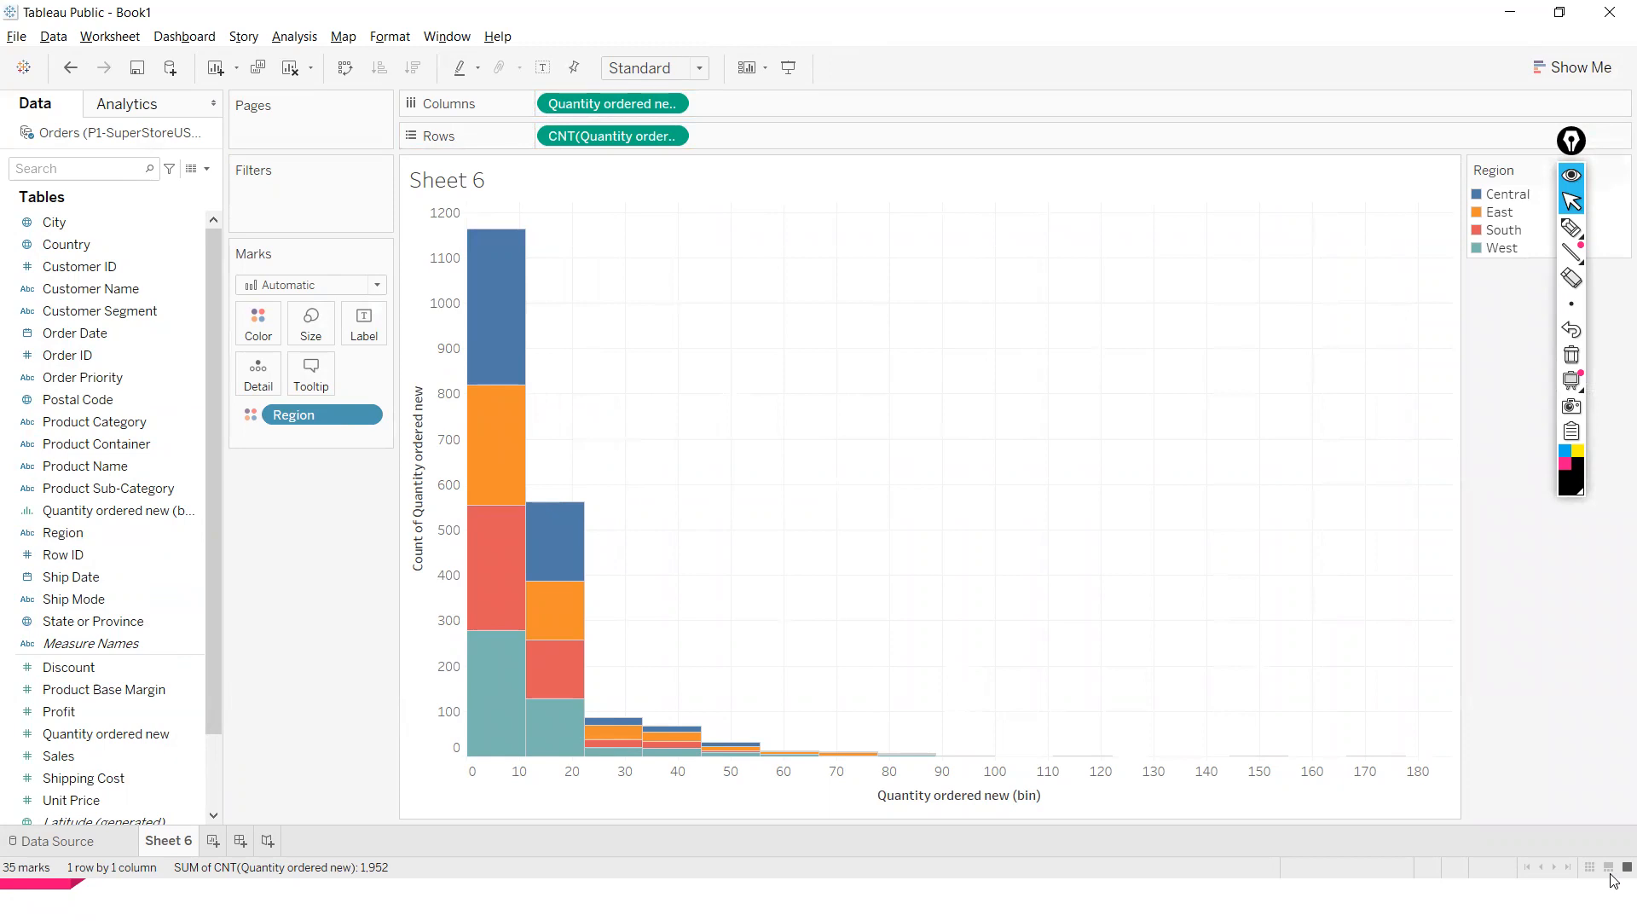
{"action": "left_click", "coordinate": [114, 711]}
Remove the Quantity ordered new fields from Rows and Columns and put Sales on Rows instead
{"action": "left_click", "coordinate": [672, 138]}
{"action": "left_click", "coordinate": [605, 482]}
{"action": "left_click", "coordinate": [670, 104]}
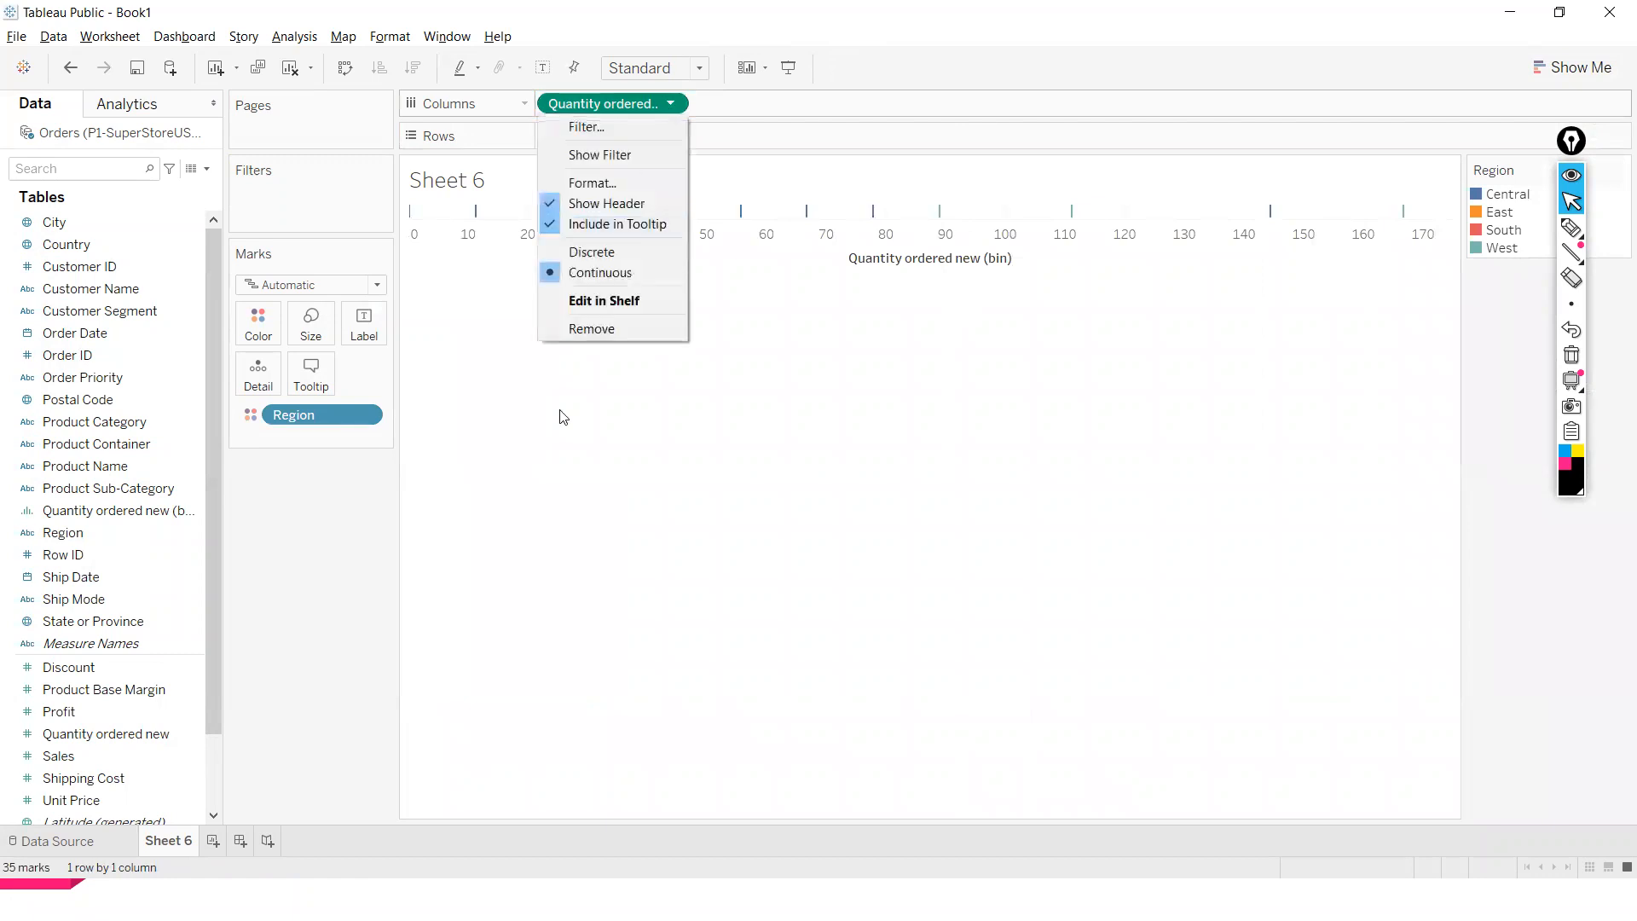
{"action": "left_click", "coordinate": [609, 324]}
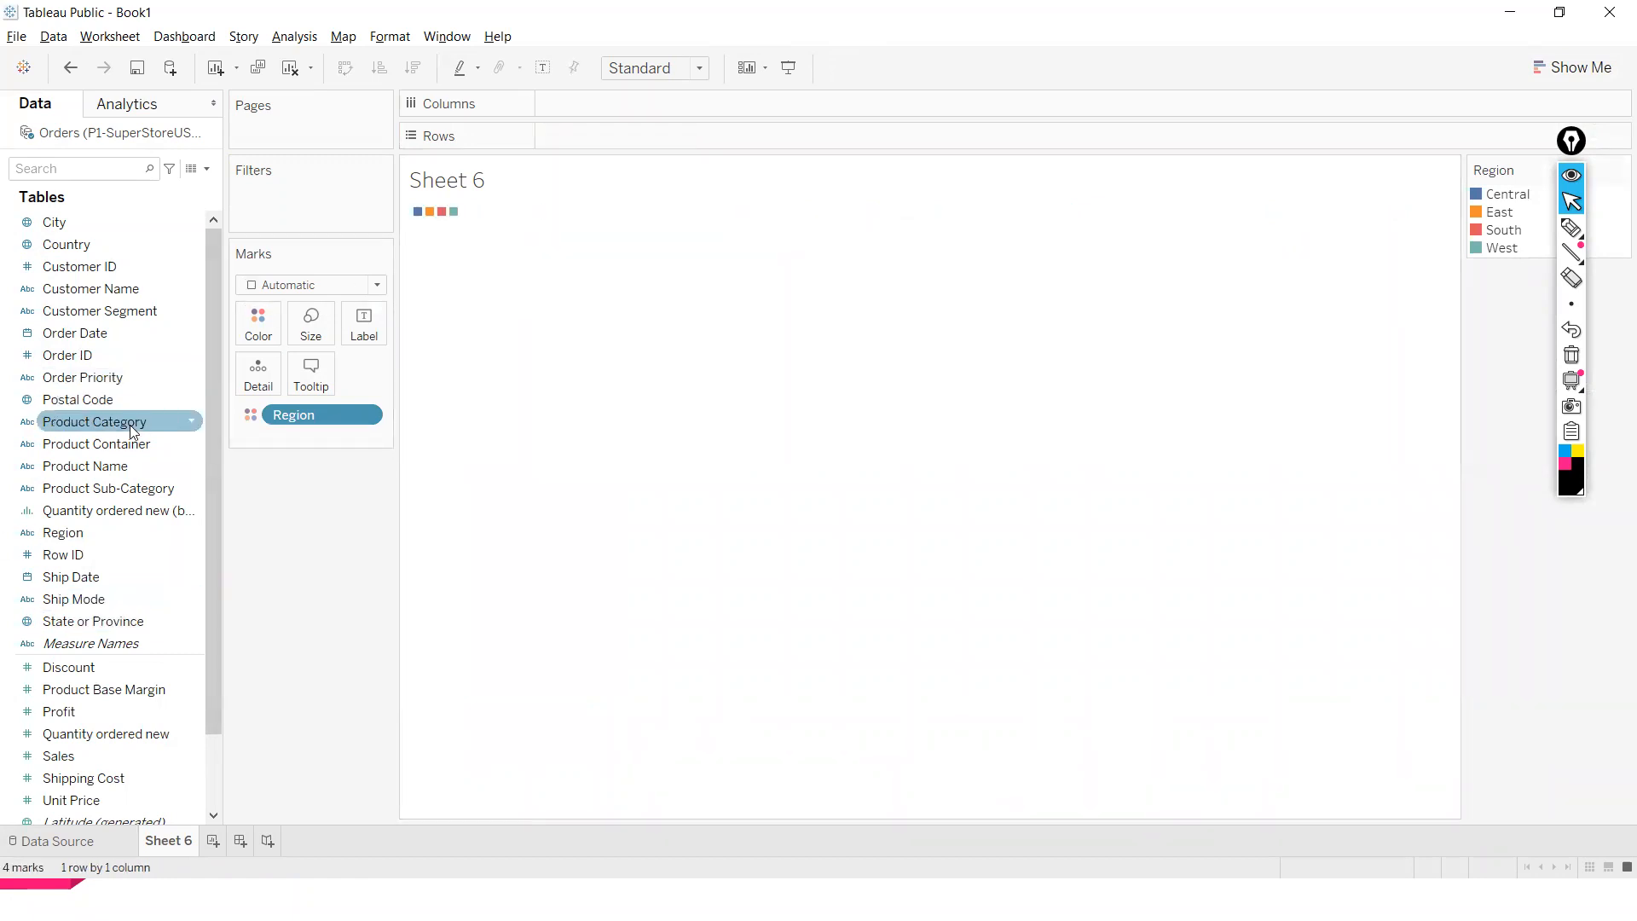
{"action": "double_click", "coordinate": [102, 753]}
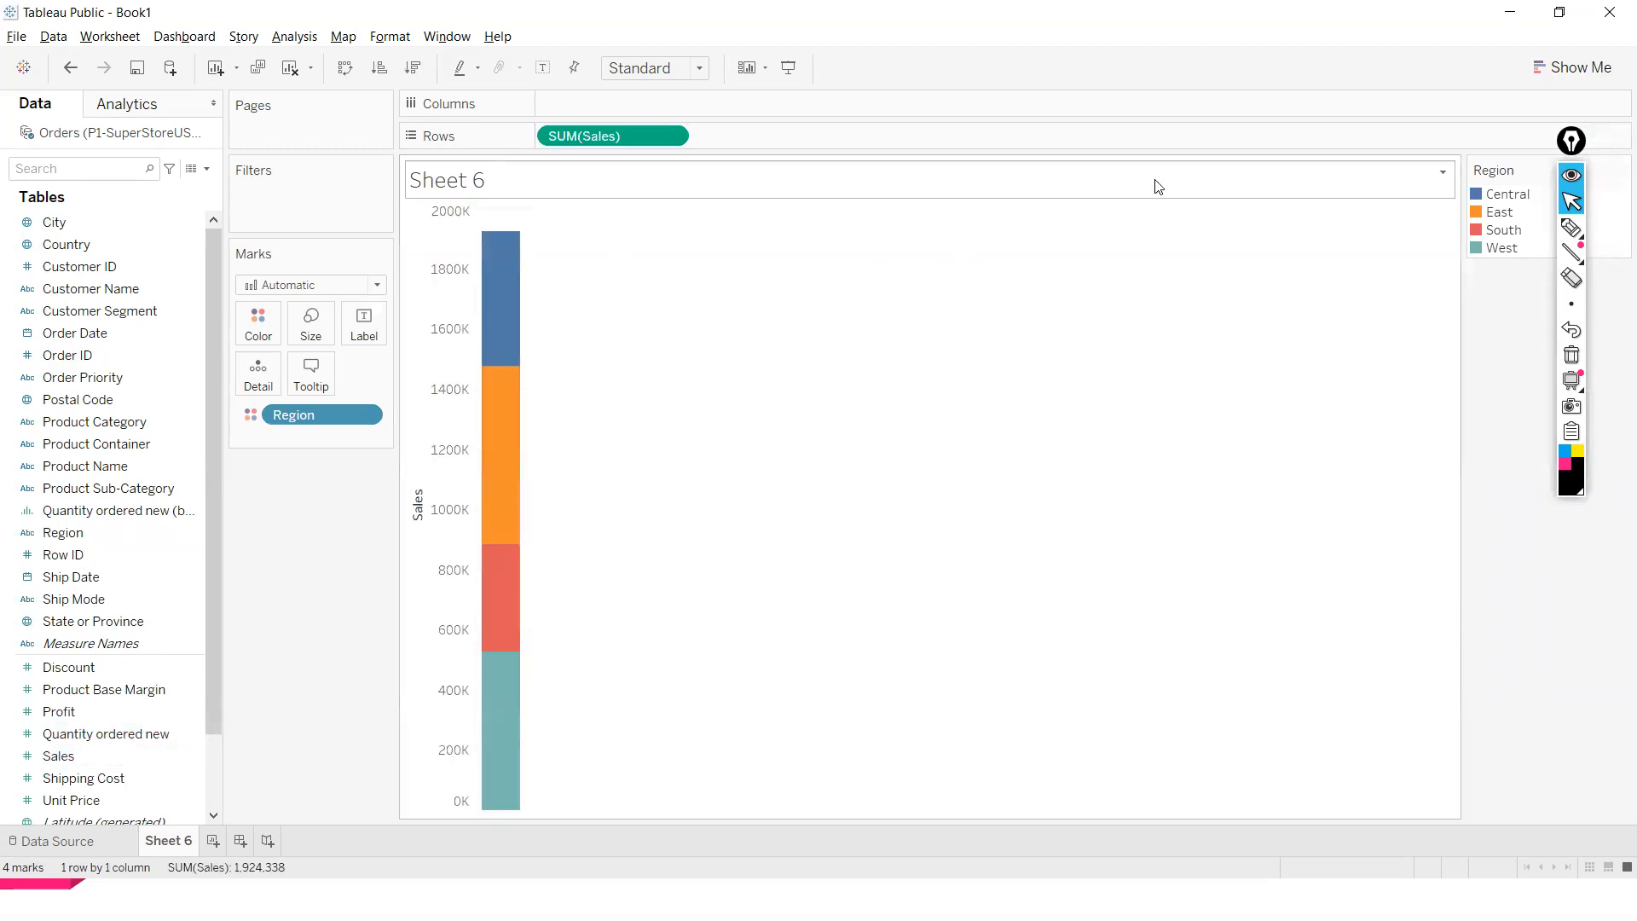
Show the chart suggestions, try Sales on Columns instead of Rows, and remove it from the view
{"action": "left_click", "coordinate": [1586, 66]}
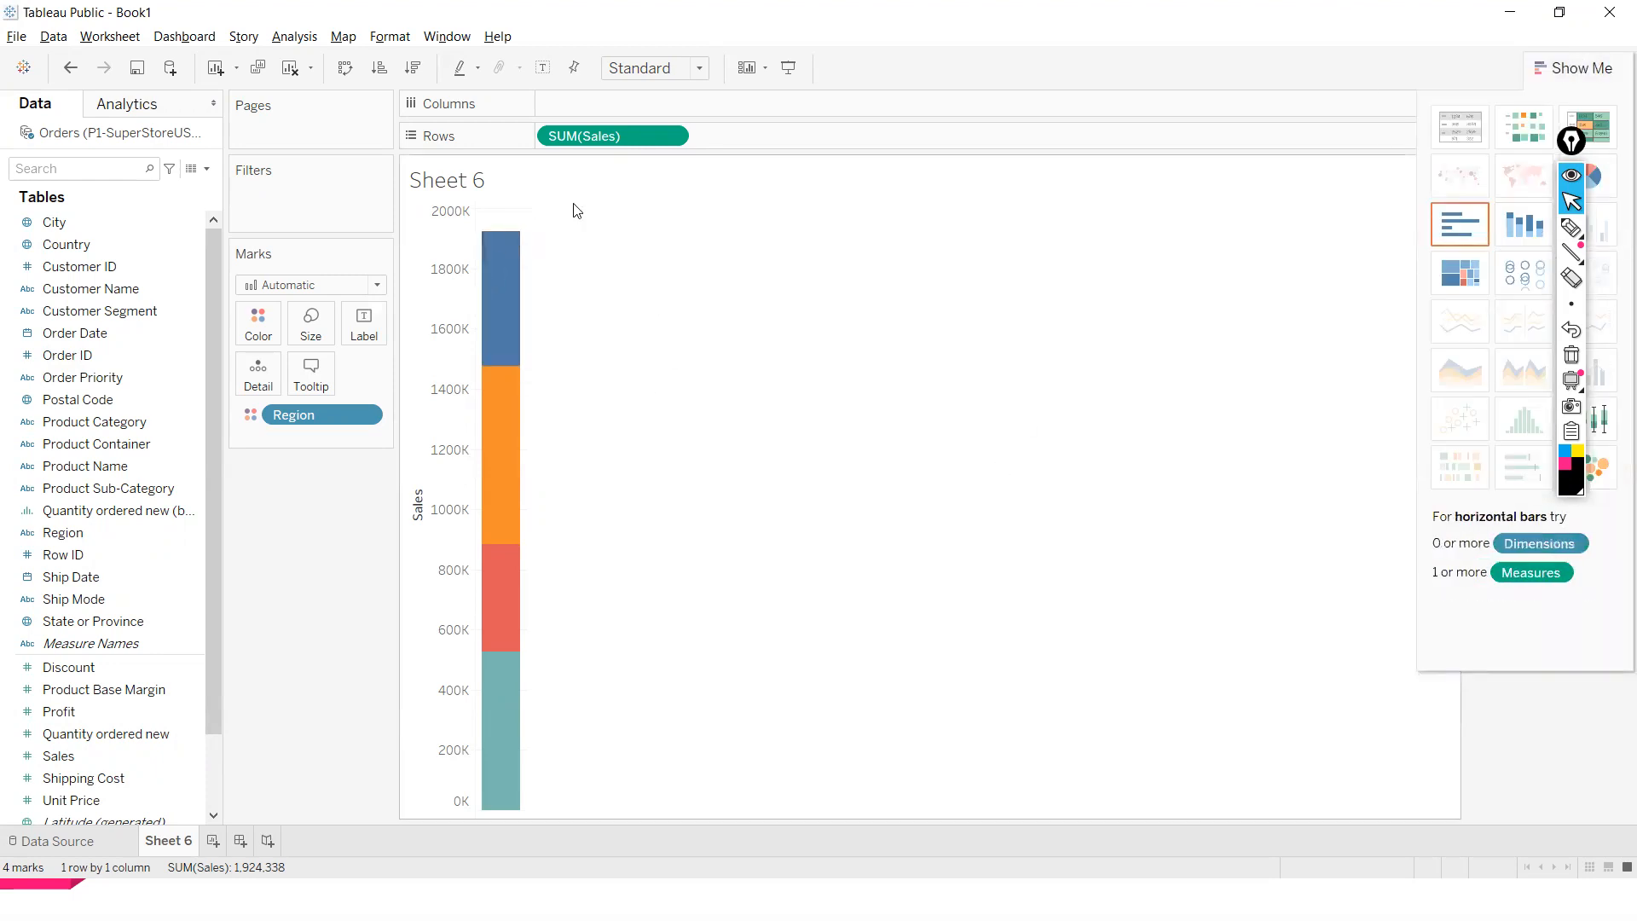
{"action": "left_click_drag", "start_coordinate": [616, 137], "coordinate": [614, 102]}
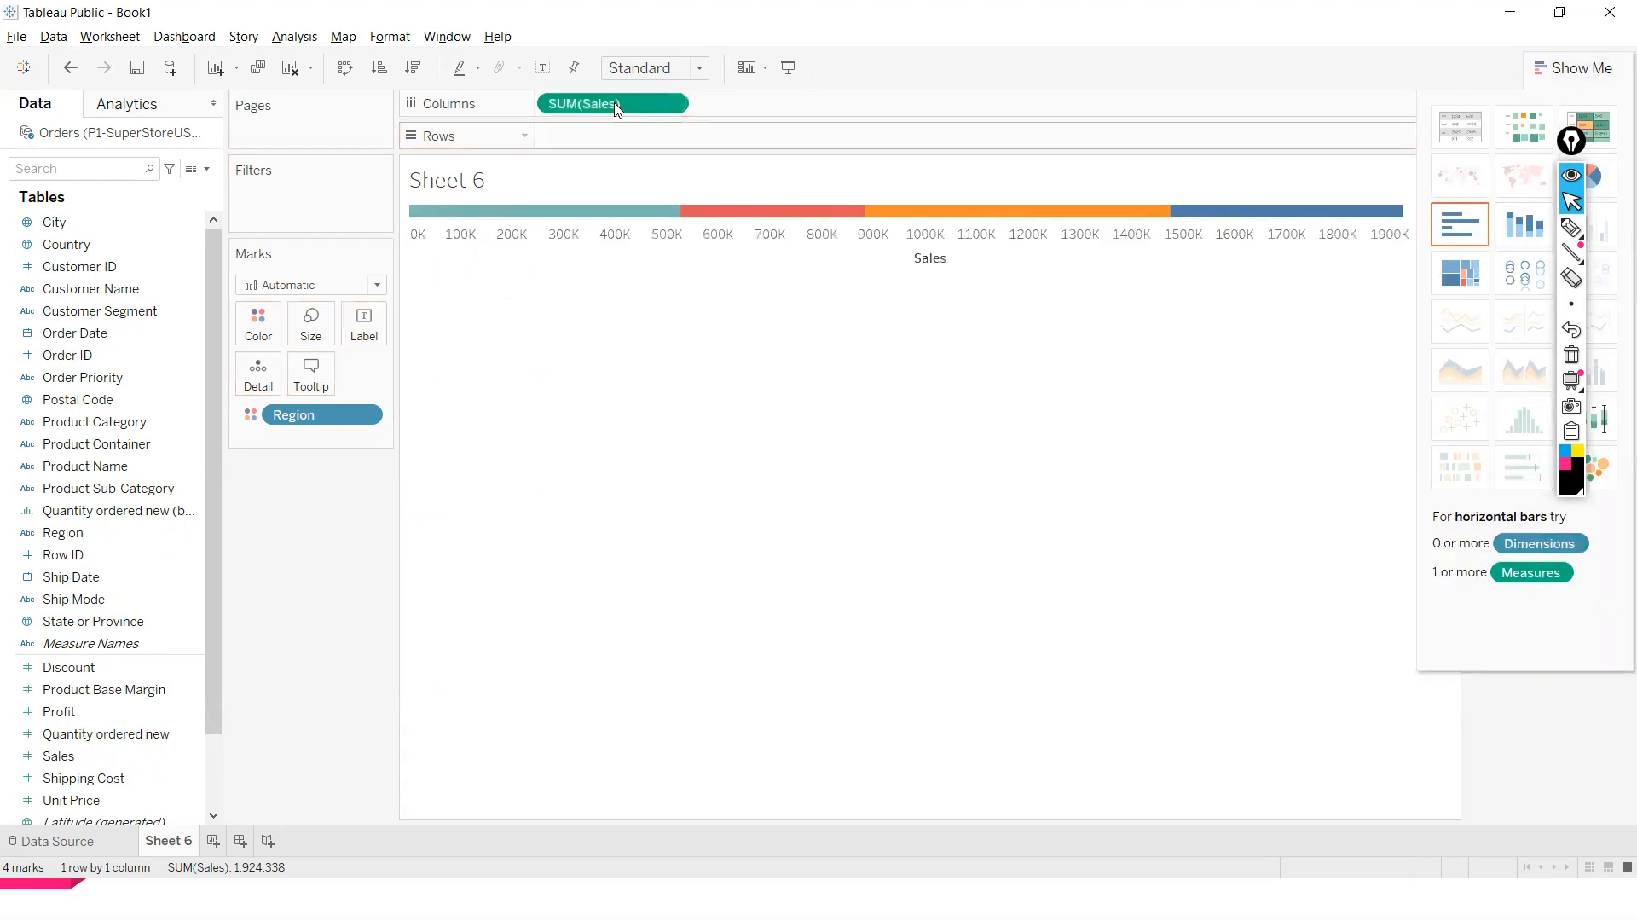
{"action": "left_click", "coordinate": [670, 103]}
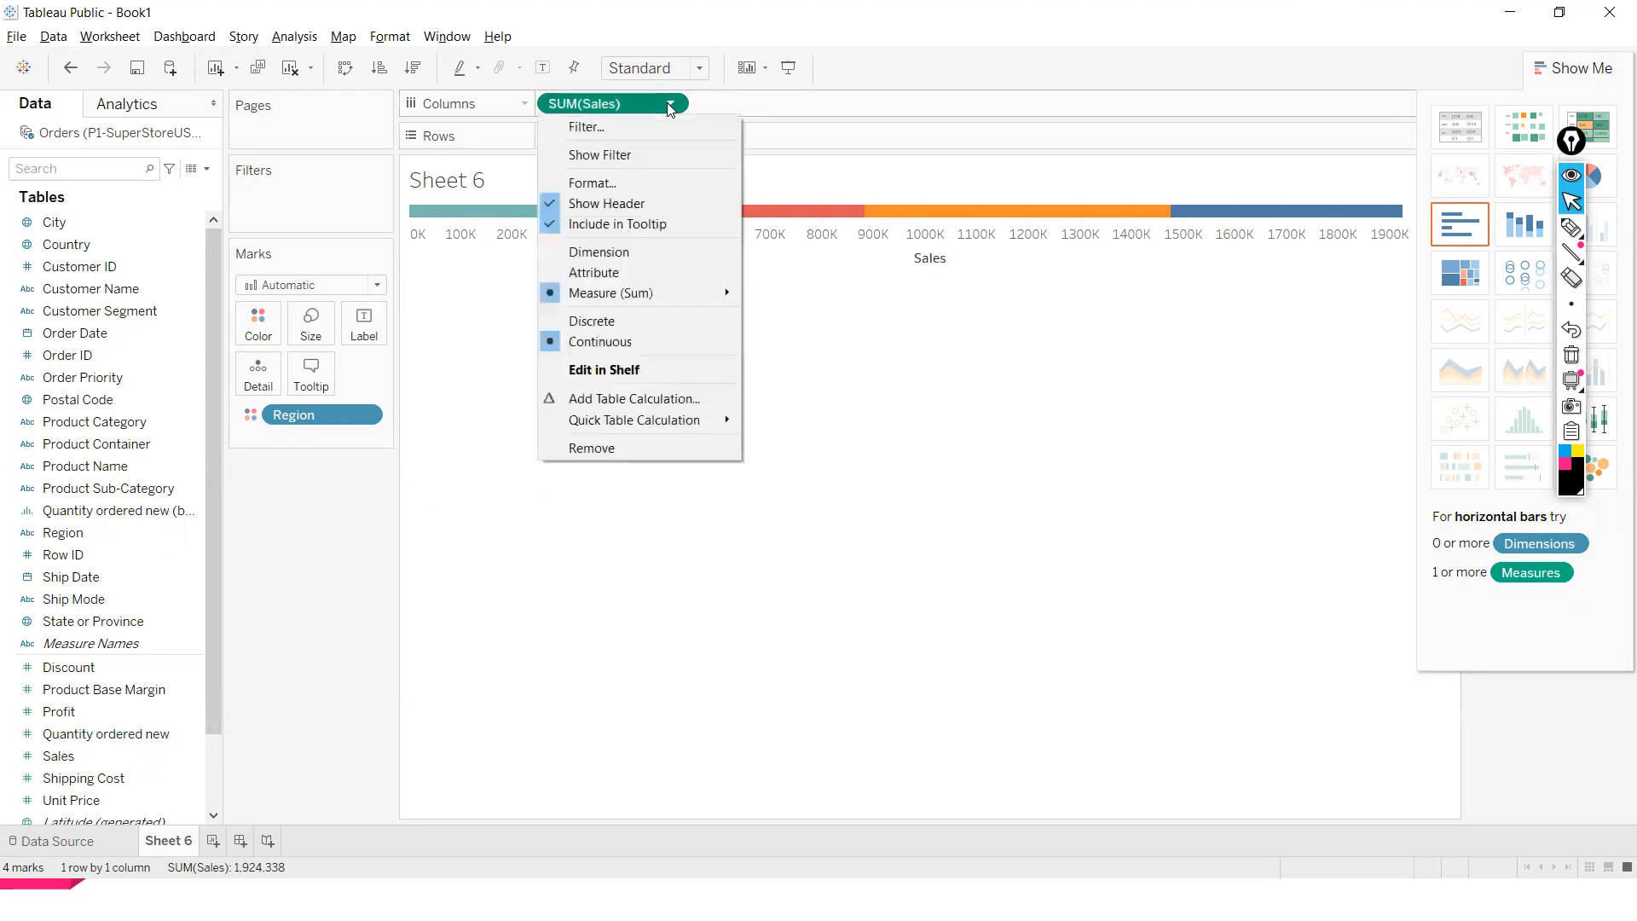
{"action": "left_click", "coordinate": [491, 429]}
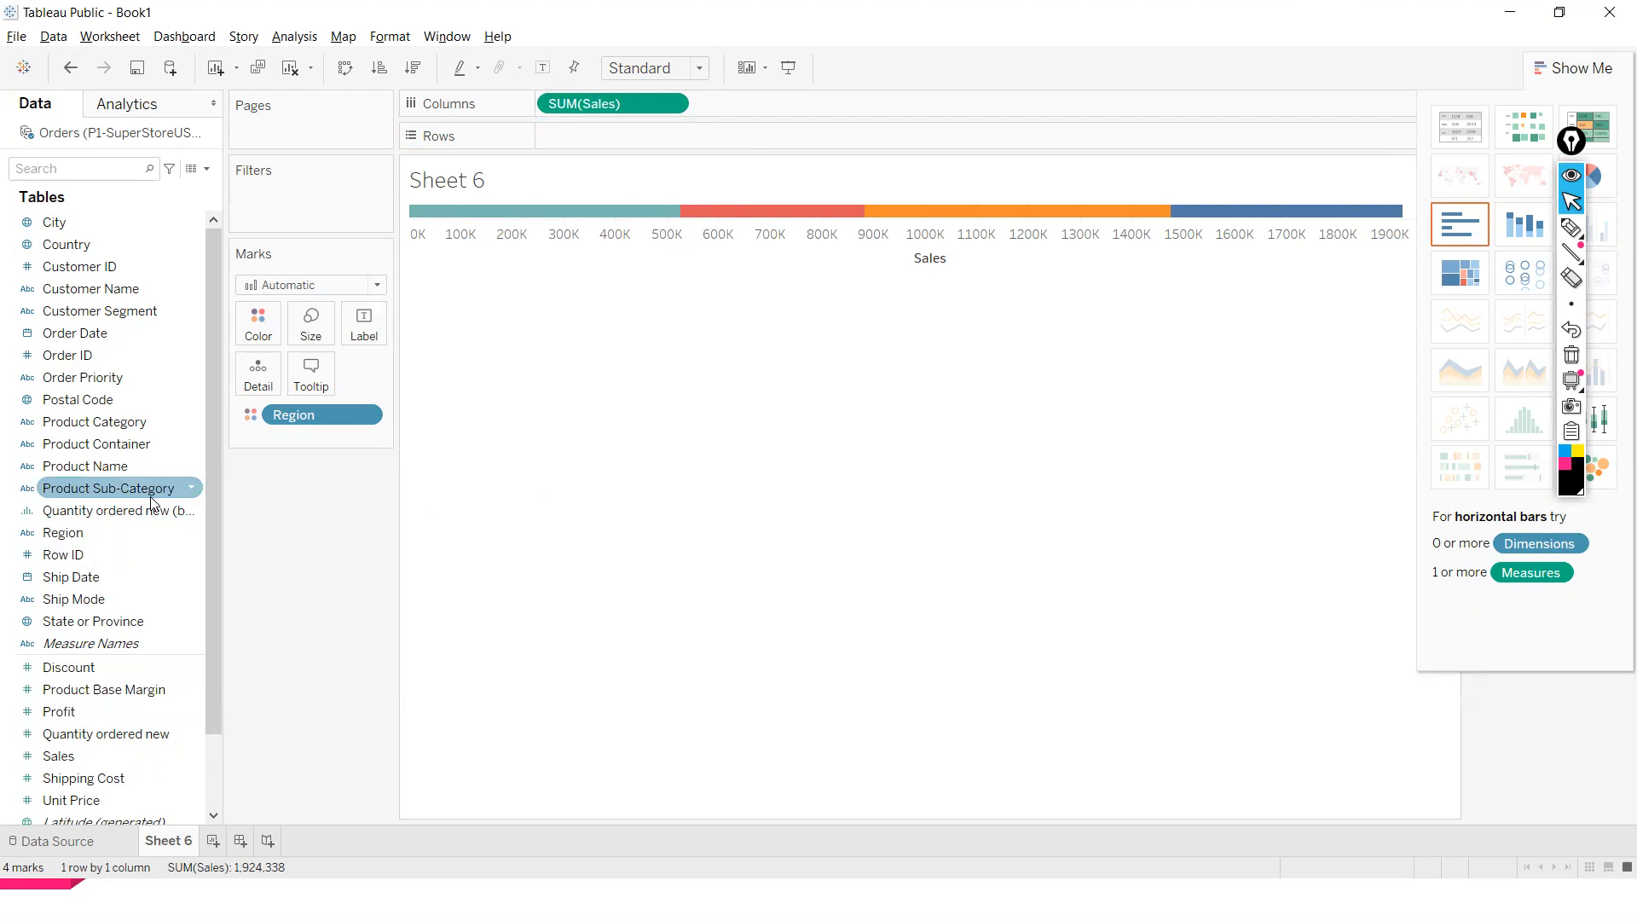
{"action": "left_click", "coordinate": [671, 103]}
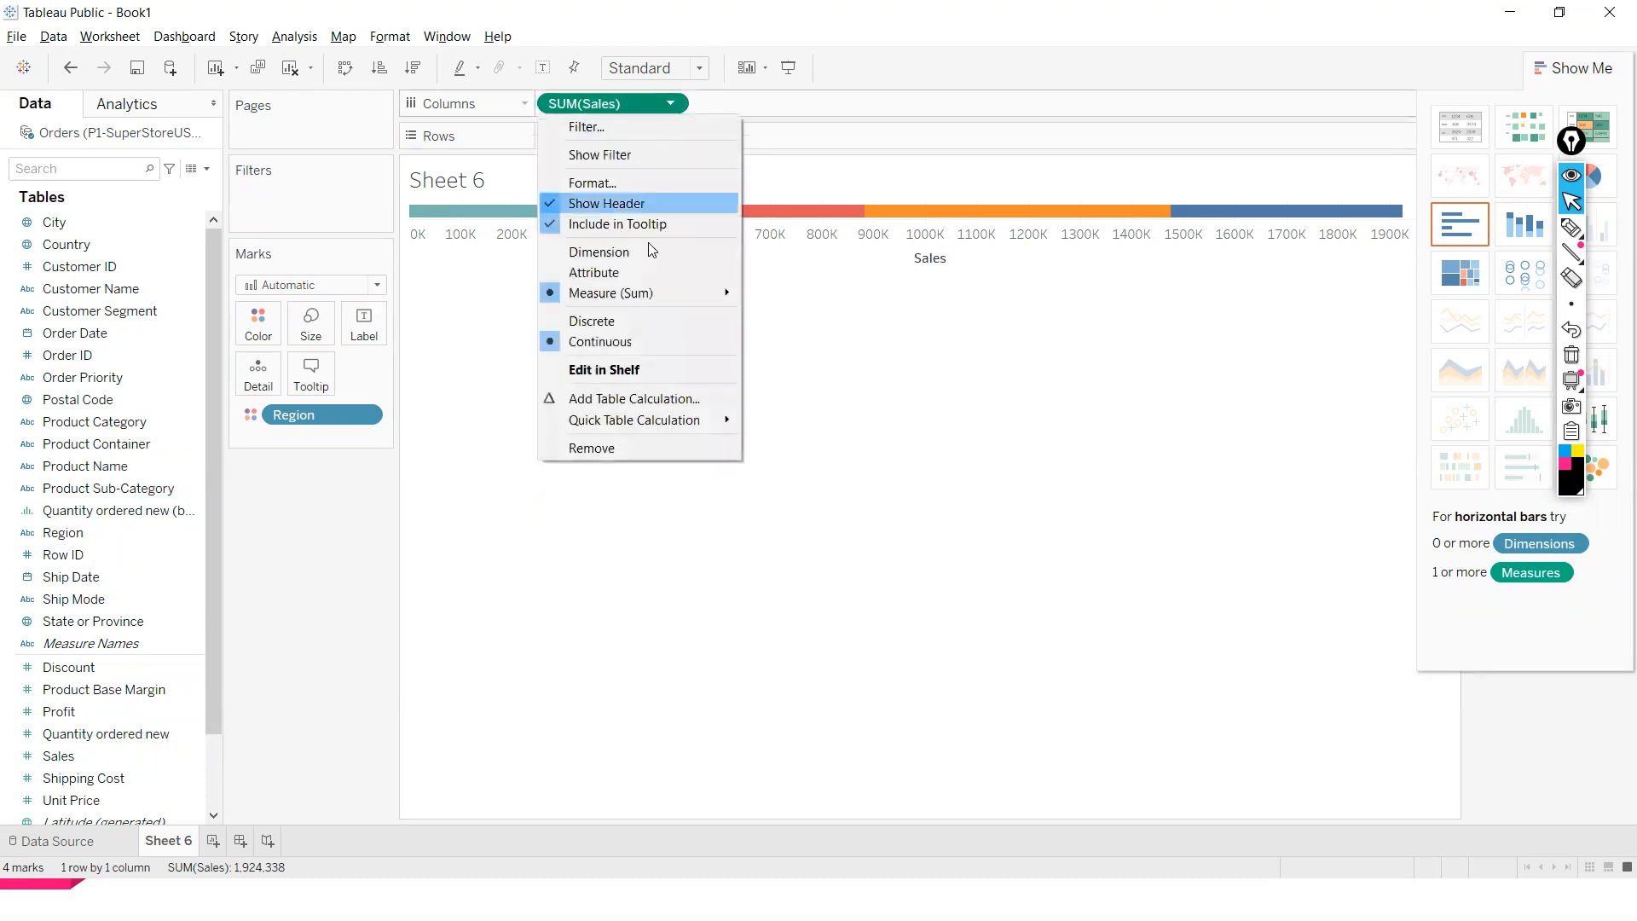
{"action": "left_click", "coordinate": [590, 448]}
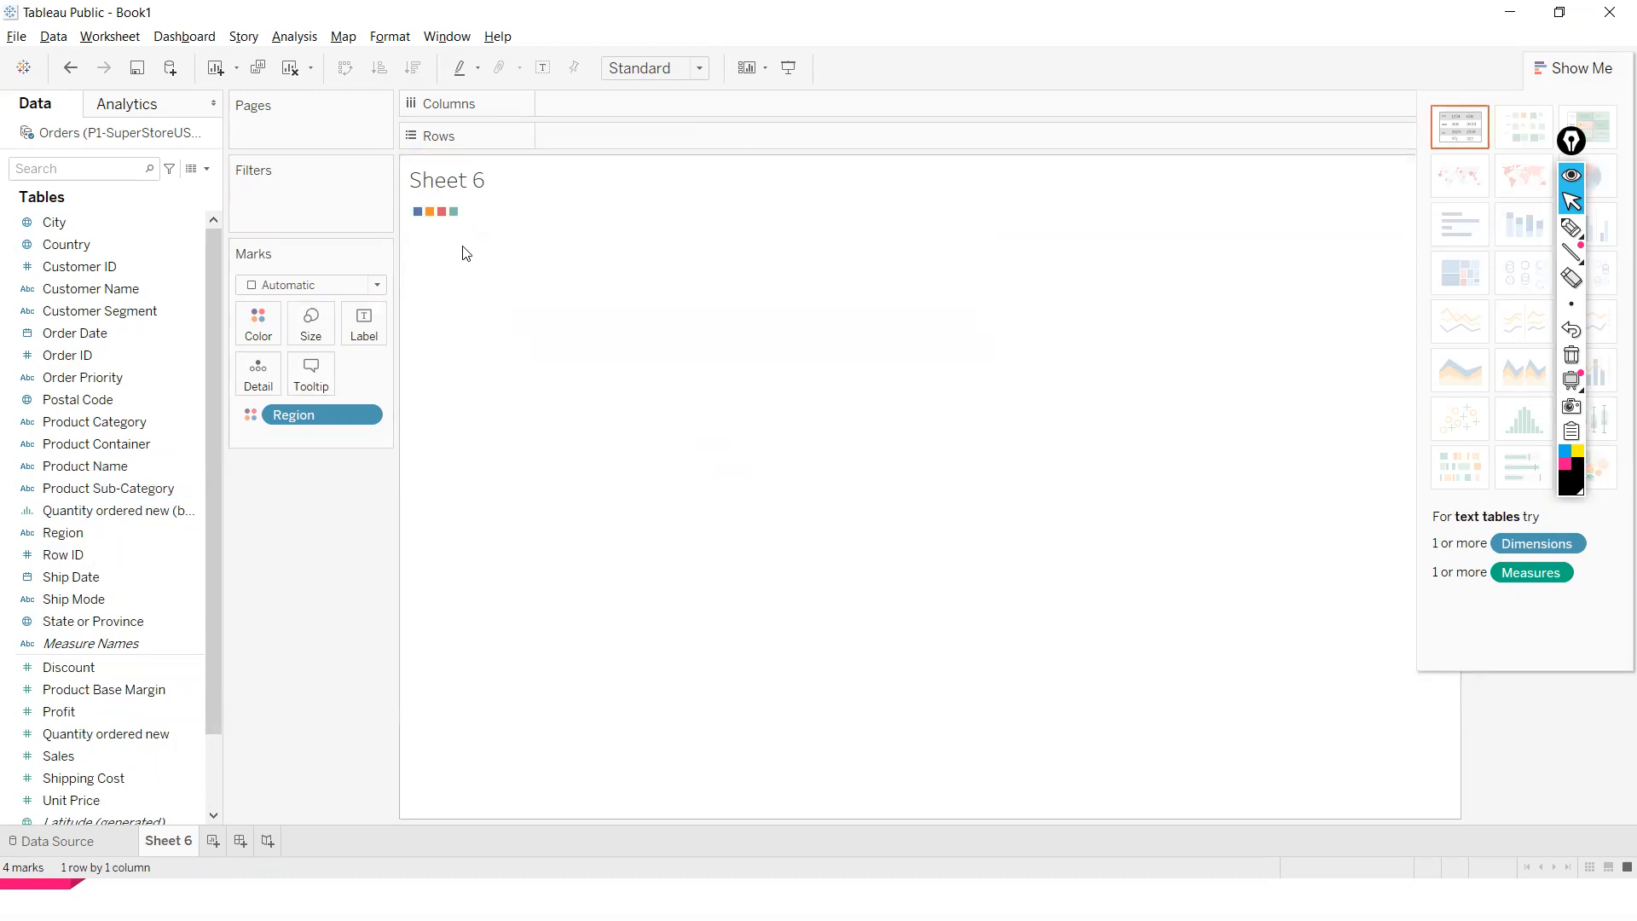
Undo the Sales changes, the removal of the Quantity ordered new fields and the Region colouring to restore the plain histogram
{"action": "key", "text": "ctrl+z"}
{"action": "key", "text": "ctrl+z"}
{"action": "key", "text": "ctrl+z"}
{"action": "key", "text": "ctrl+z"}
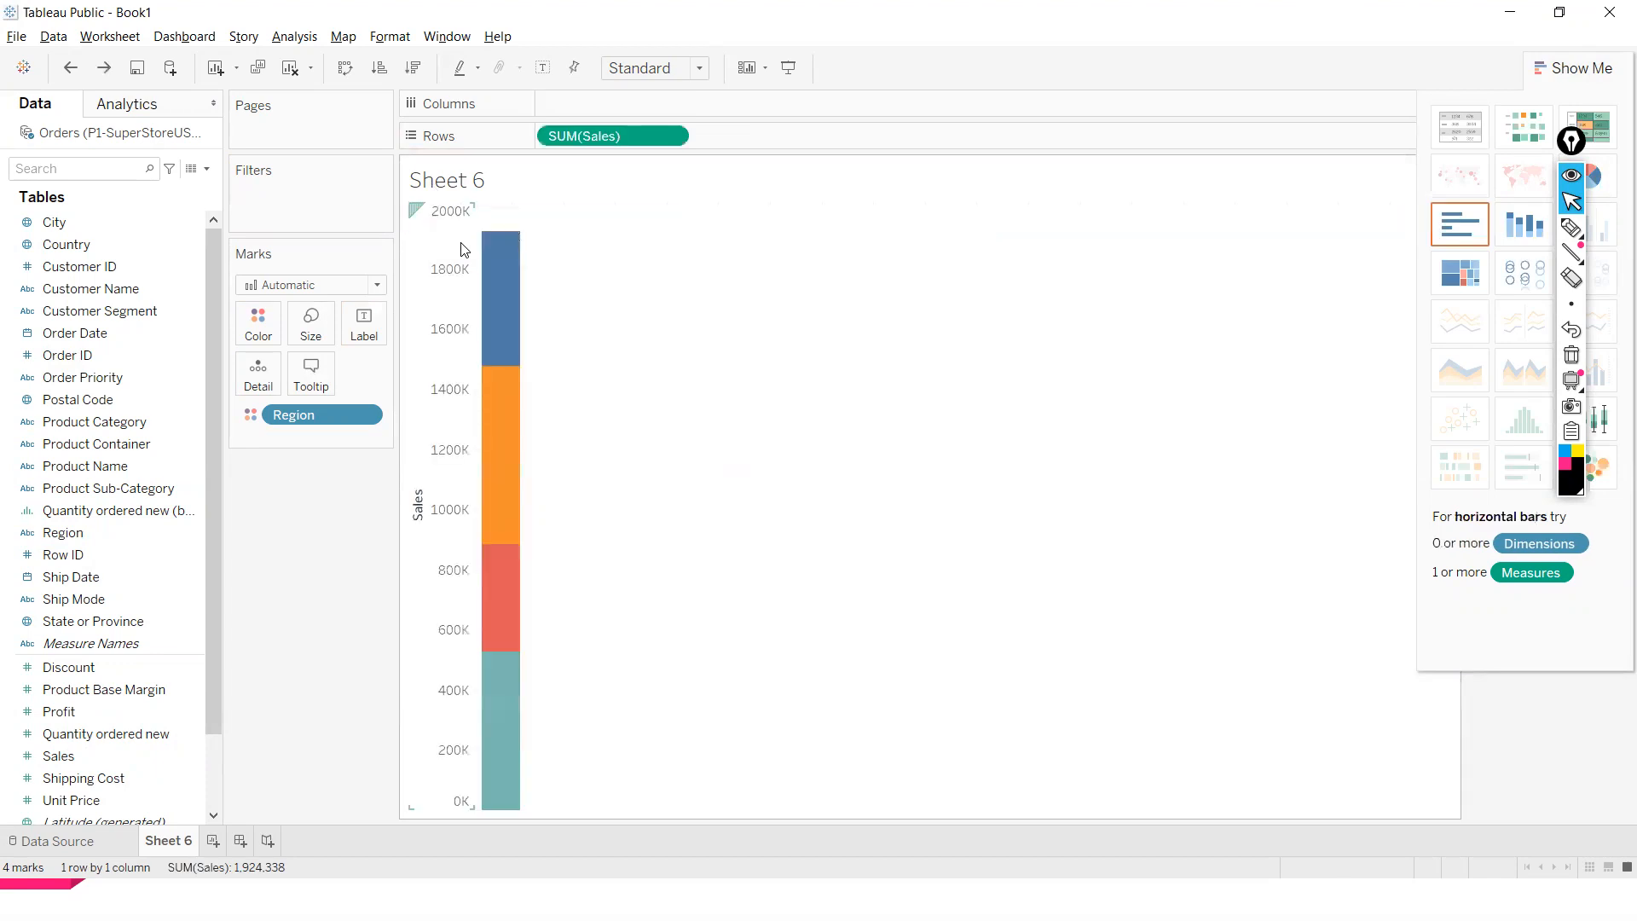
{"action": "key", "text": "ctrl+z"}
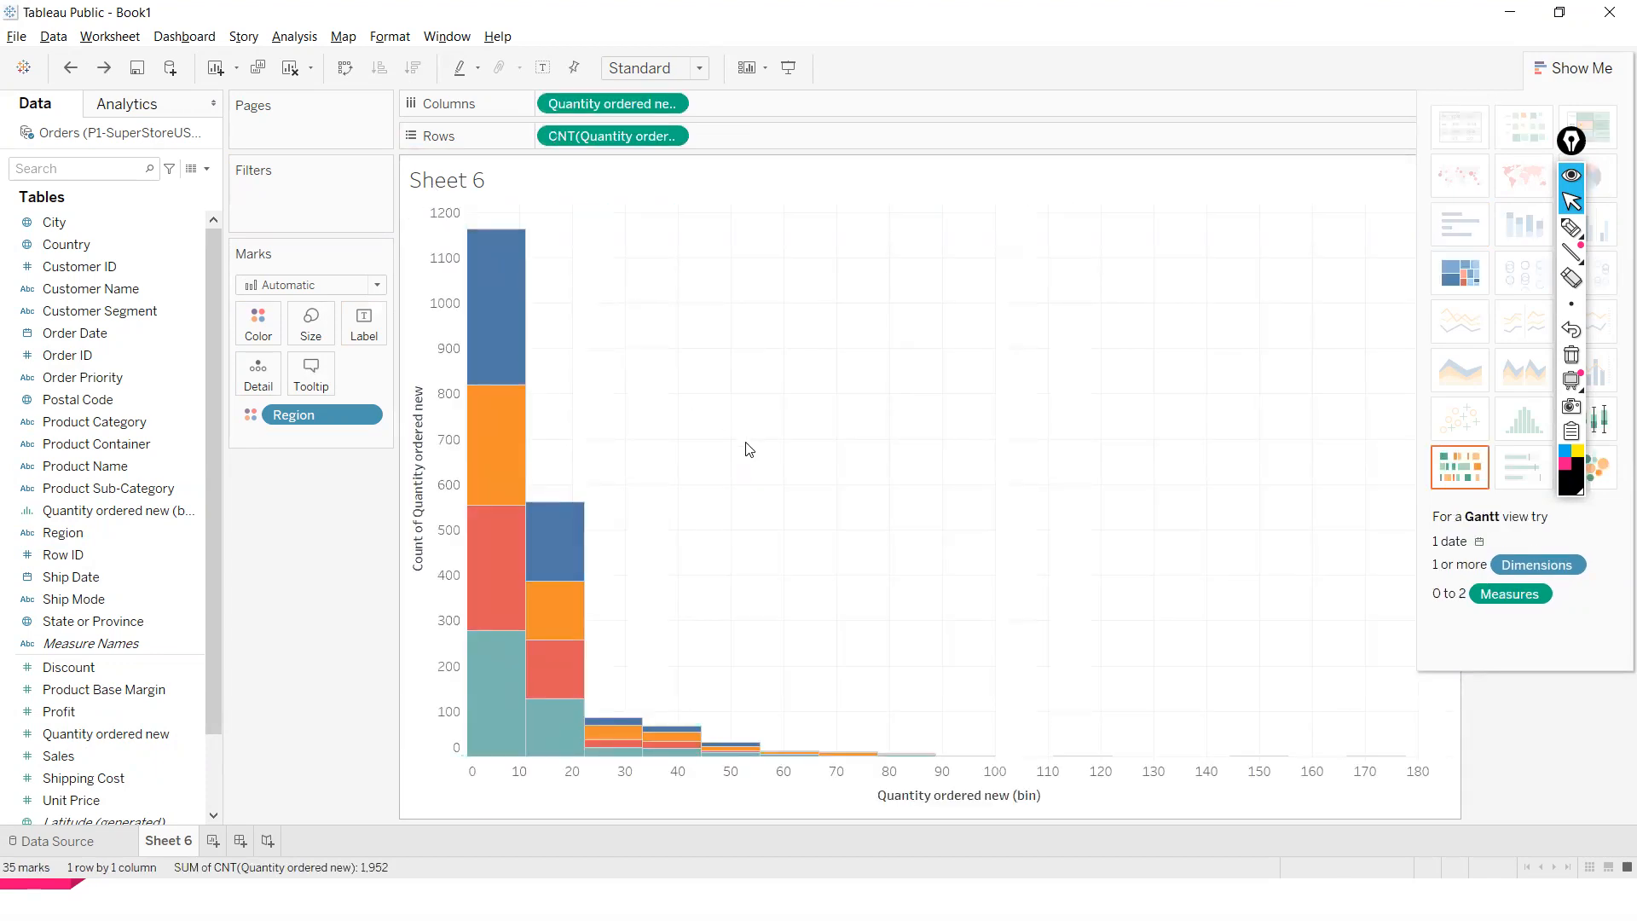
{"action": "left_click", "coordinate": [1, 713]}
{"action": "mouse_move", "coordinate": [478, 495]}
{"action": "key", "text": "ctrl+z"}
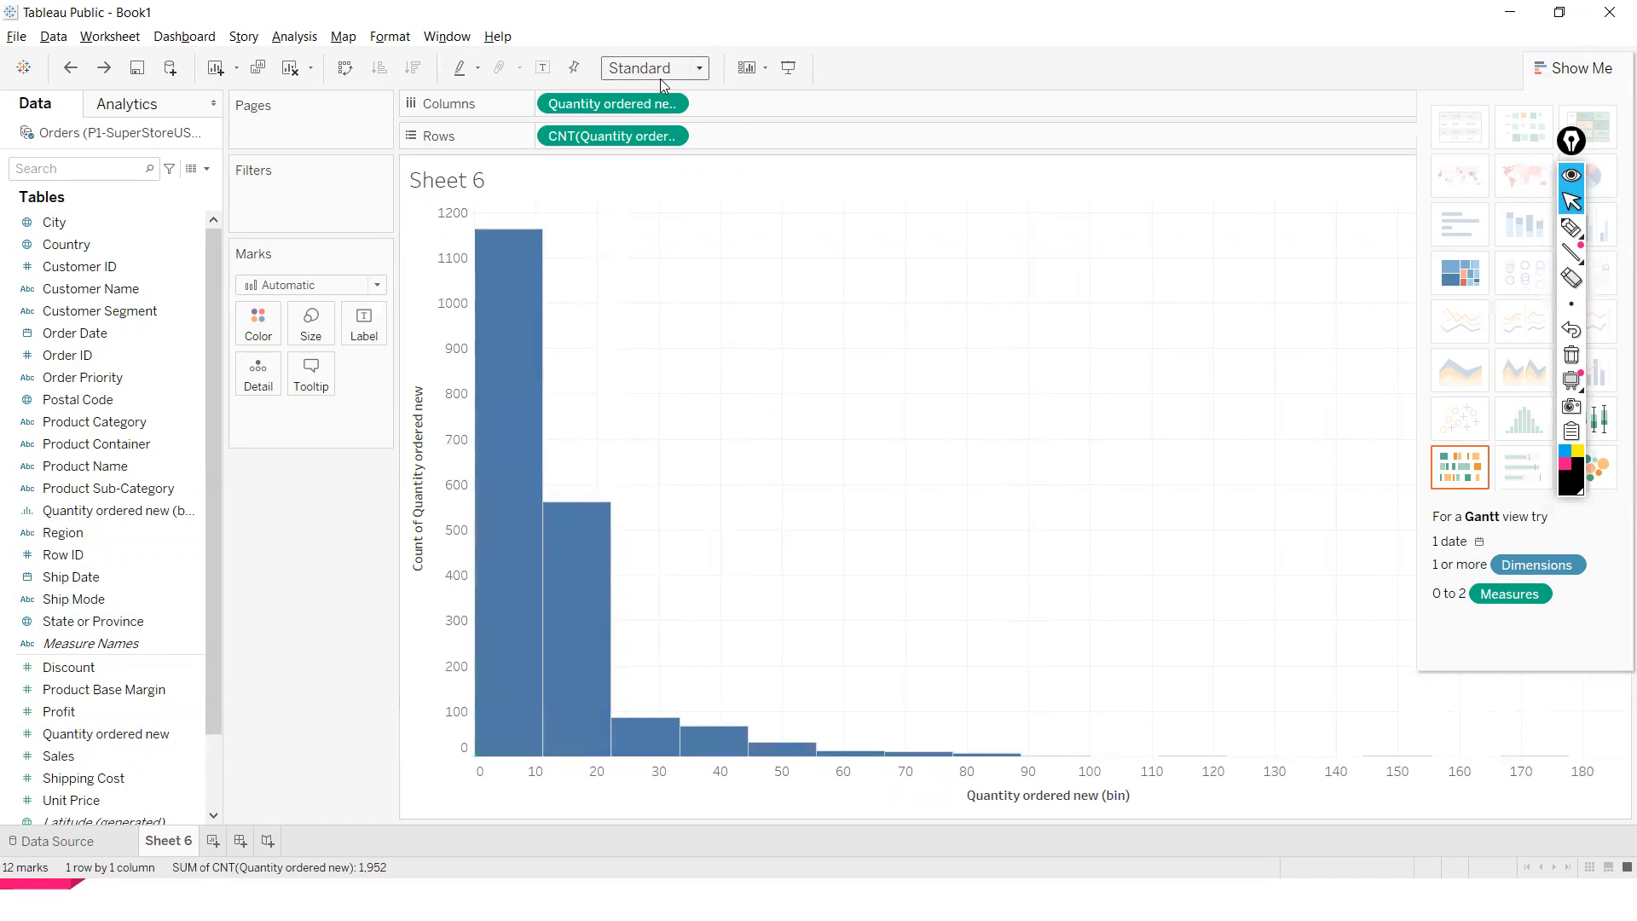
Try colouring the histogram bars by Product Category and take that field off the marks
{"action": "left_click", "coordinate": [96, 424]}
{"action": "left_click_drag", "start_coordinate": [97, 428], "coordinate": [254, 330]}
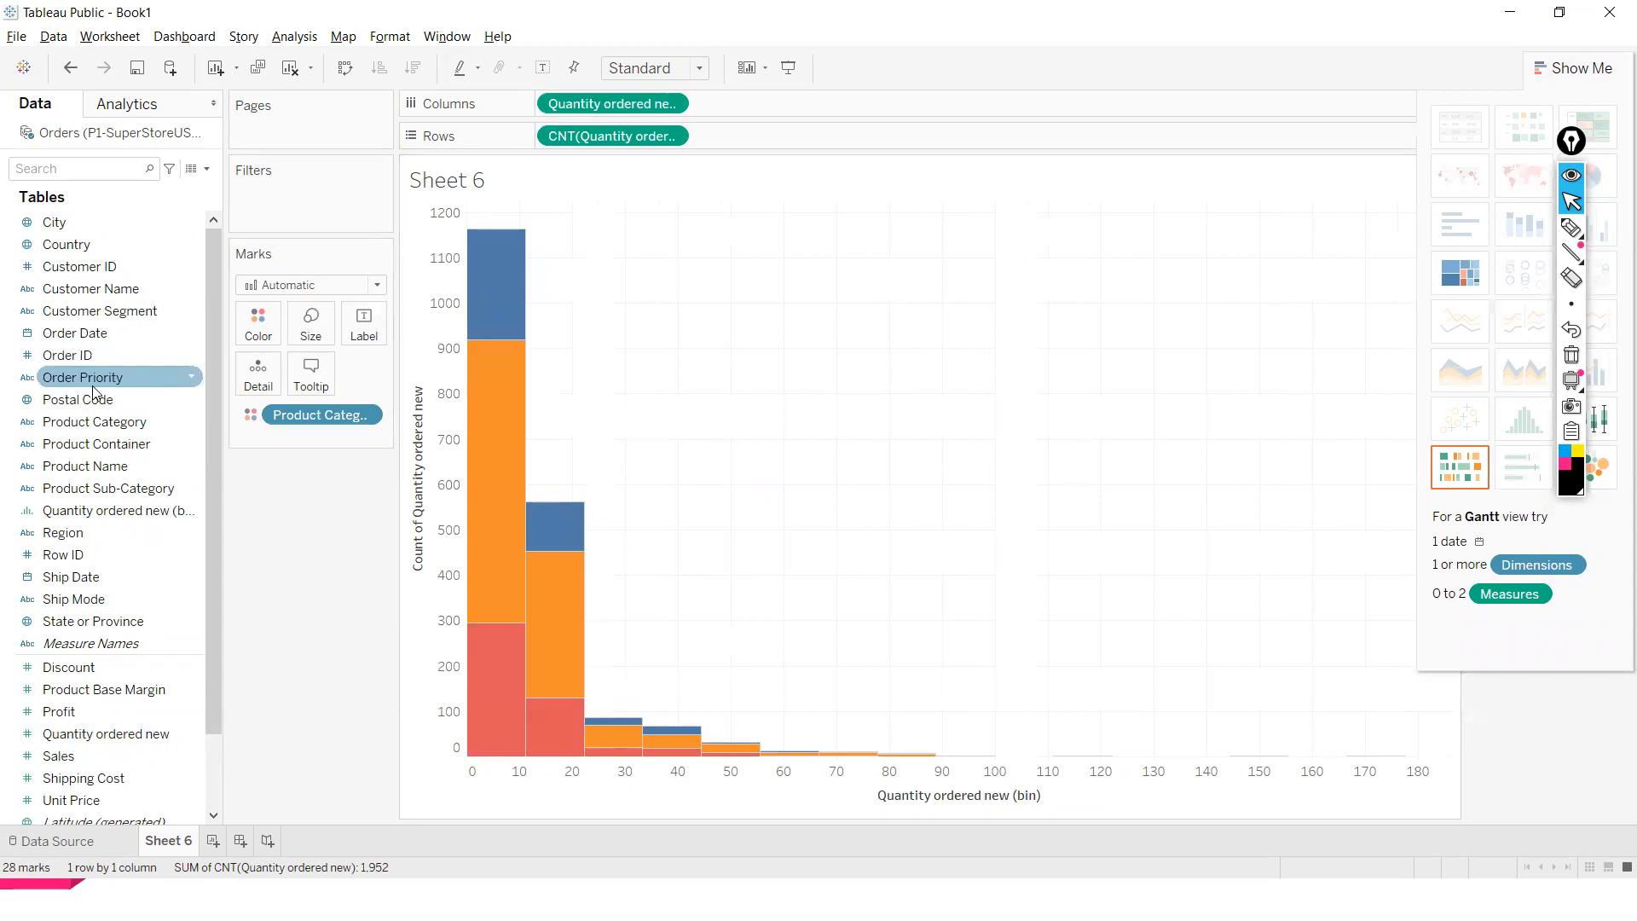
{"action": "left_click_drag", "start_coordinate": [362, 414], "coordinate": [324, 563]}
Colour the histogram bars by Order Priority, collapse the chart suggestions, and inspect the segments of the first bar
{"action": "left_click_drag", "start_coordinate": [47, 385], "coordinate": [253, 324]}
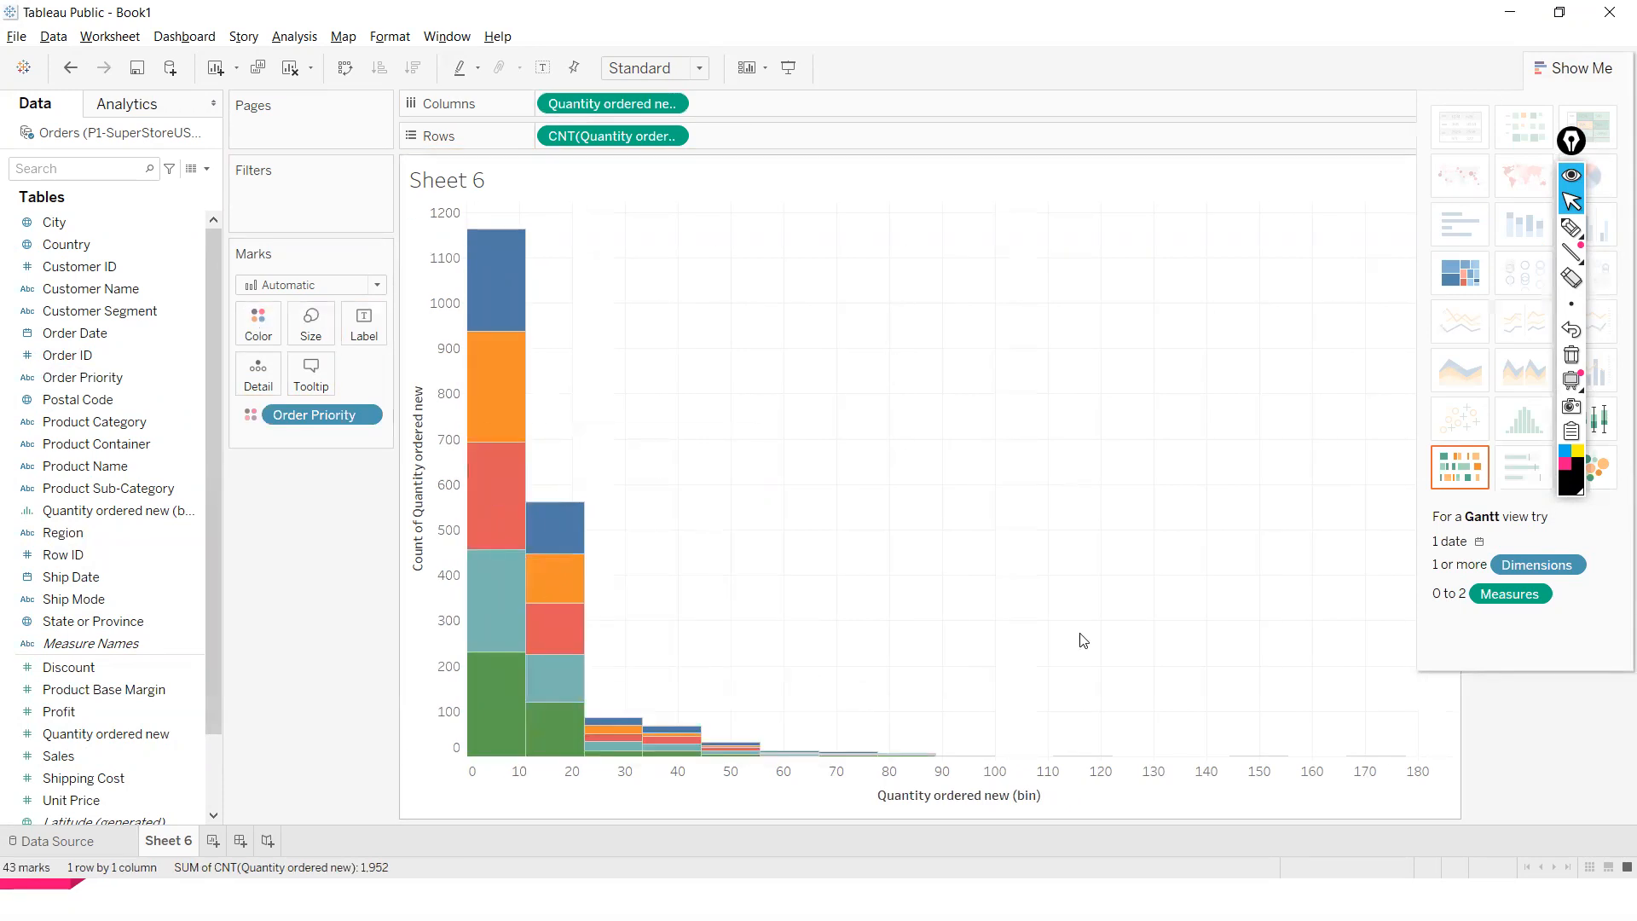
{"action": "left_click", "coordinate": [1572, 66]}
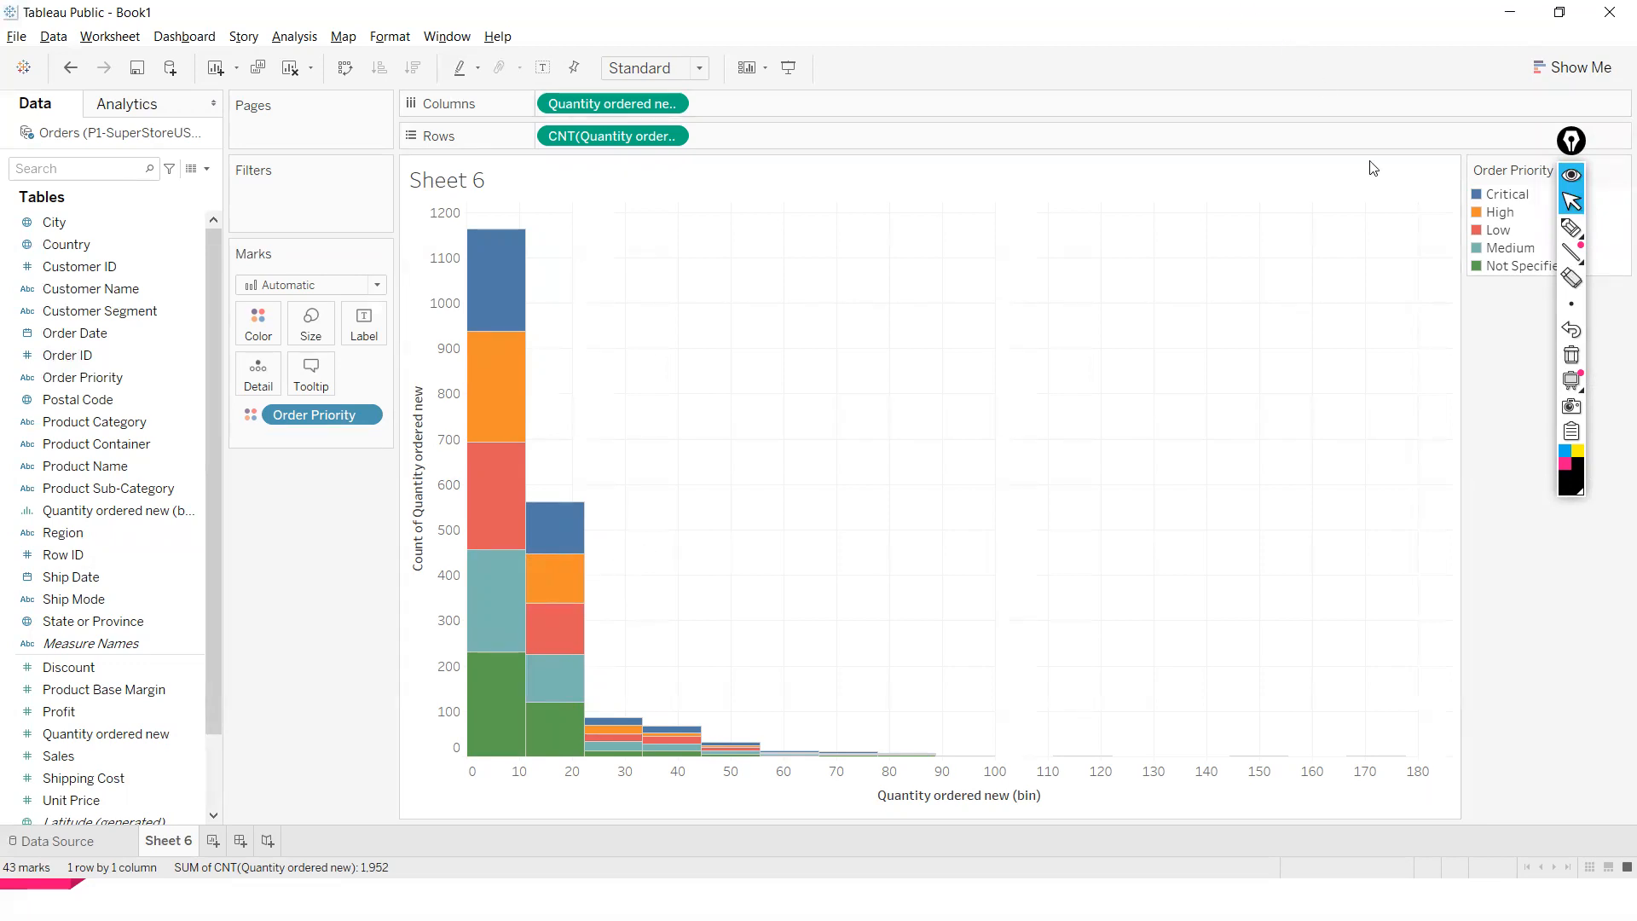
{"action": "mouse_move", "coordinate": [527, 291]}
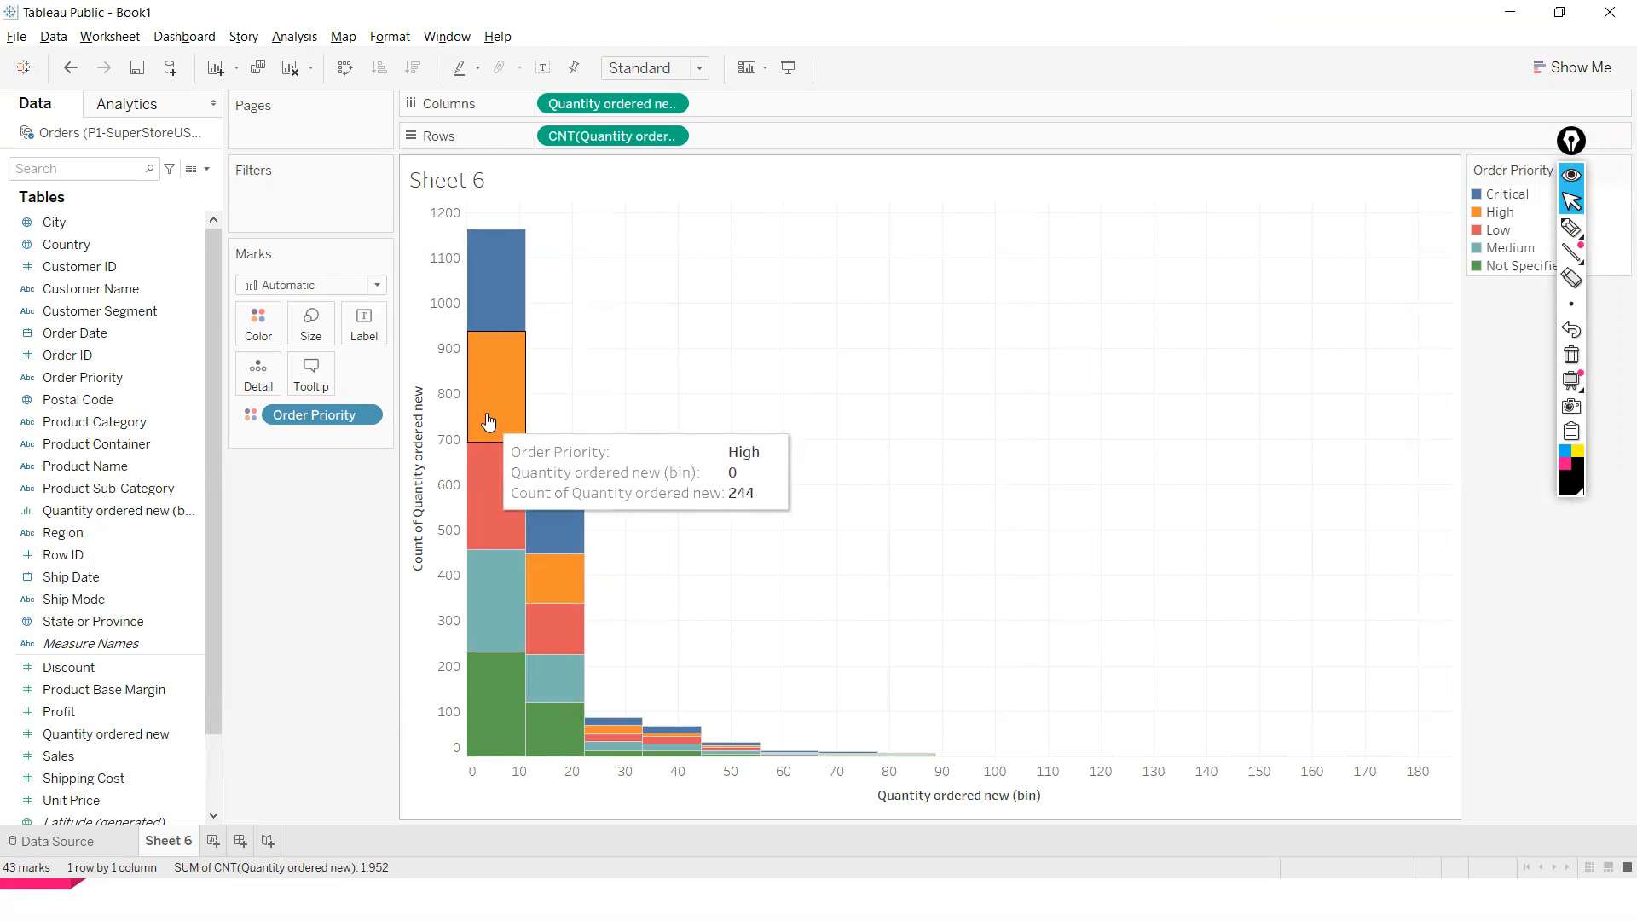
{"action": "mouse_move", "coordinate": [499, 375]}
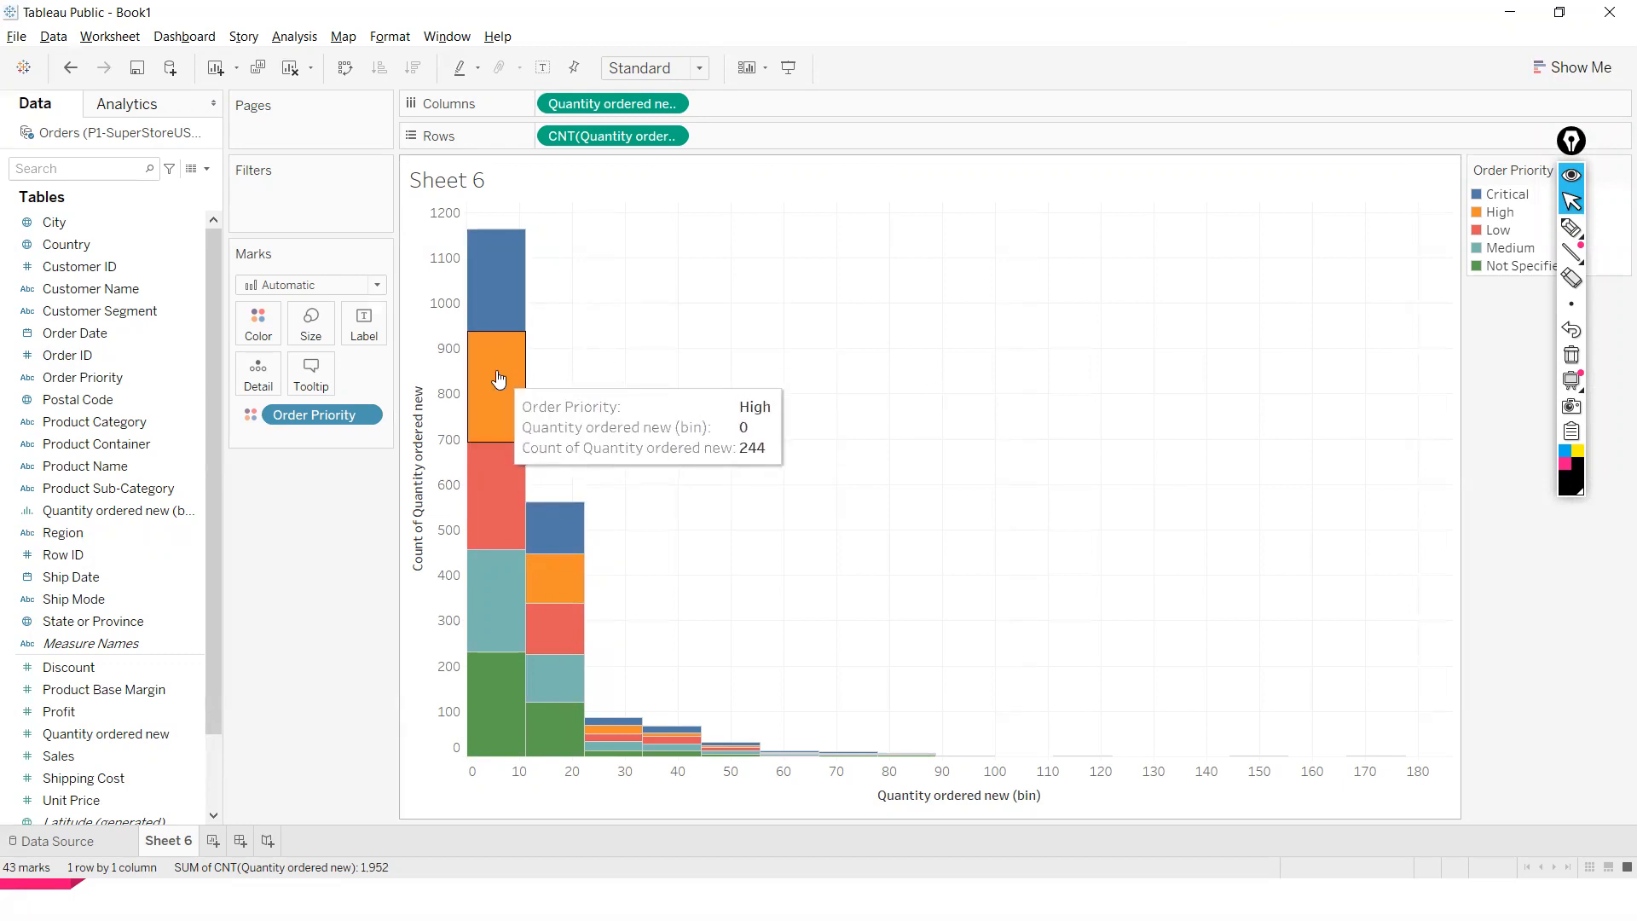
{"action": "mouse_move", "coordinate": [505, 583]}
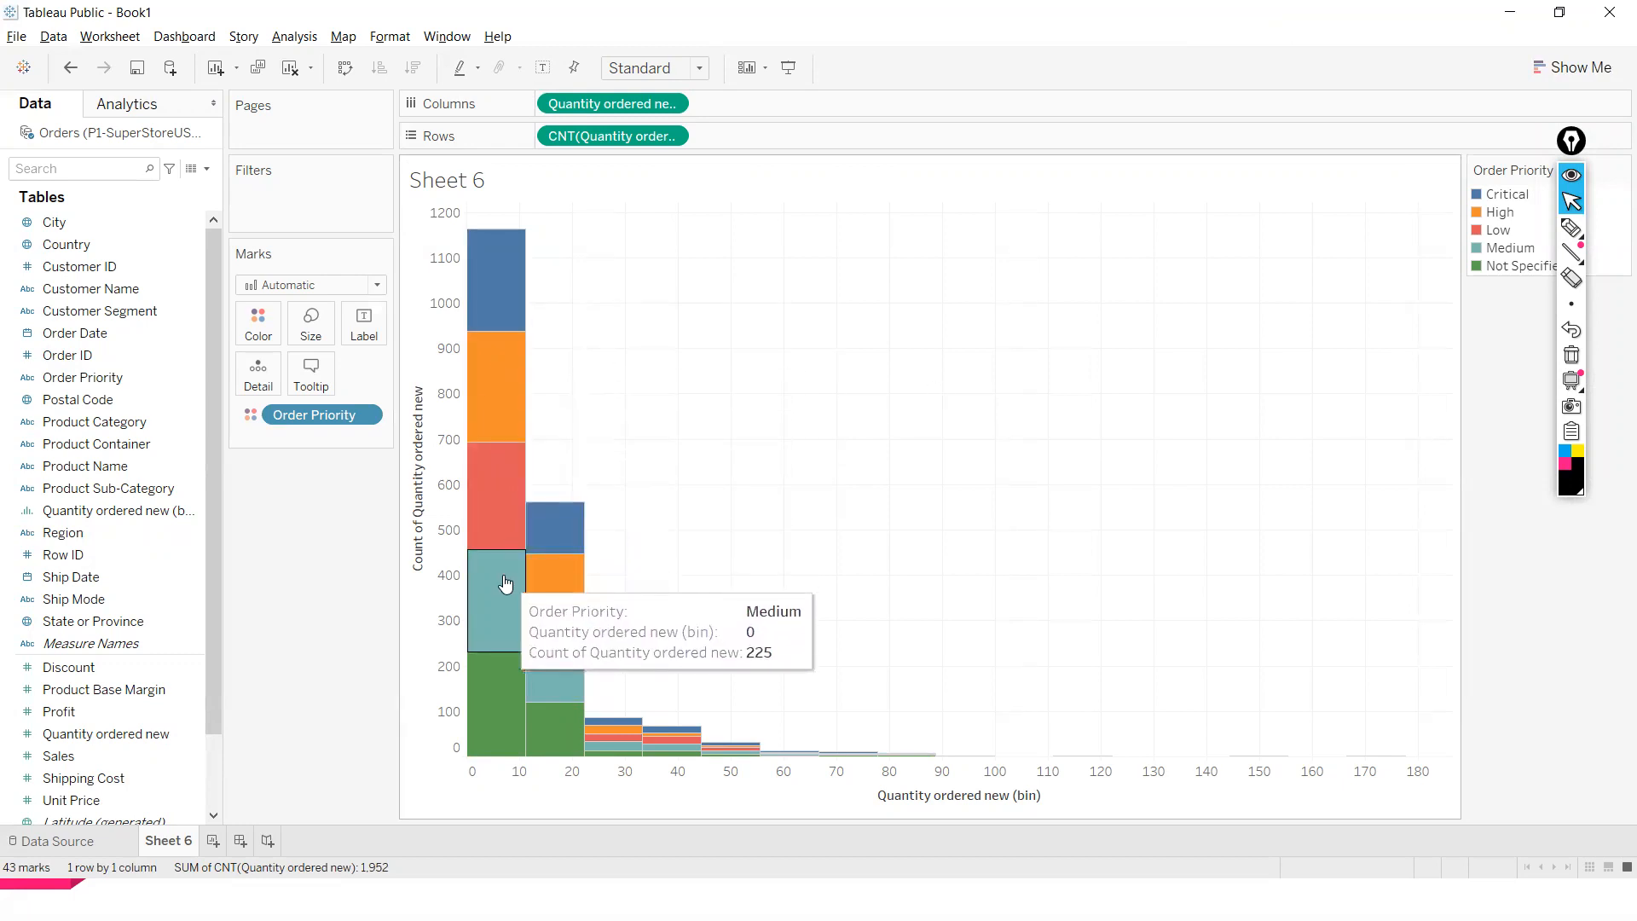
{"action": "mouse_move", "coordinate": [509, 699]}
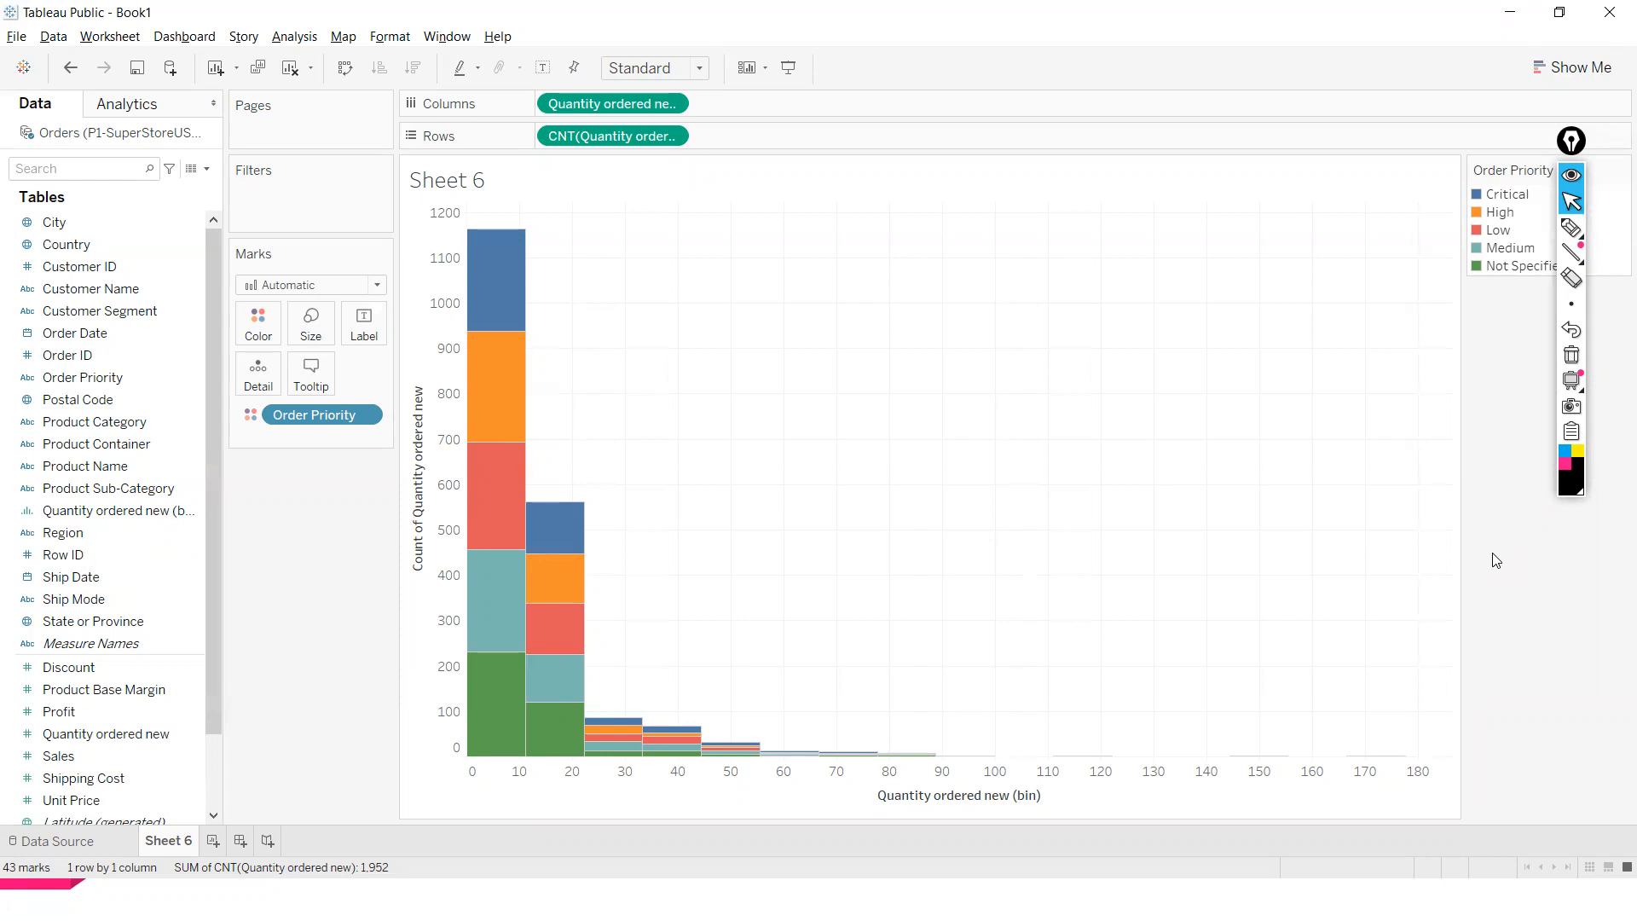
{"action": "key", "text": "alt+Tab"}
{"action": "key", "text": "Tab"}
{"action": "key", "text": "Tab"}
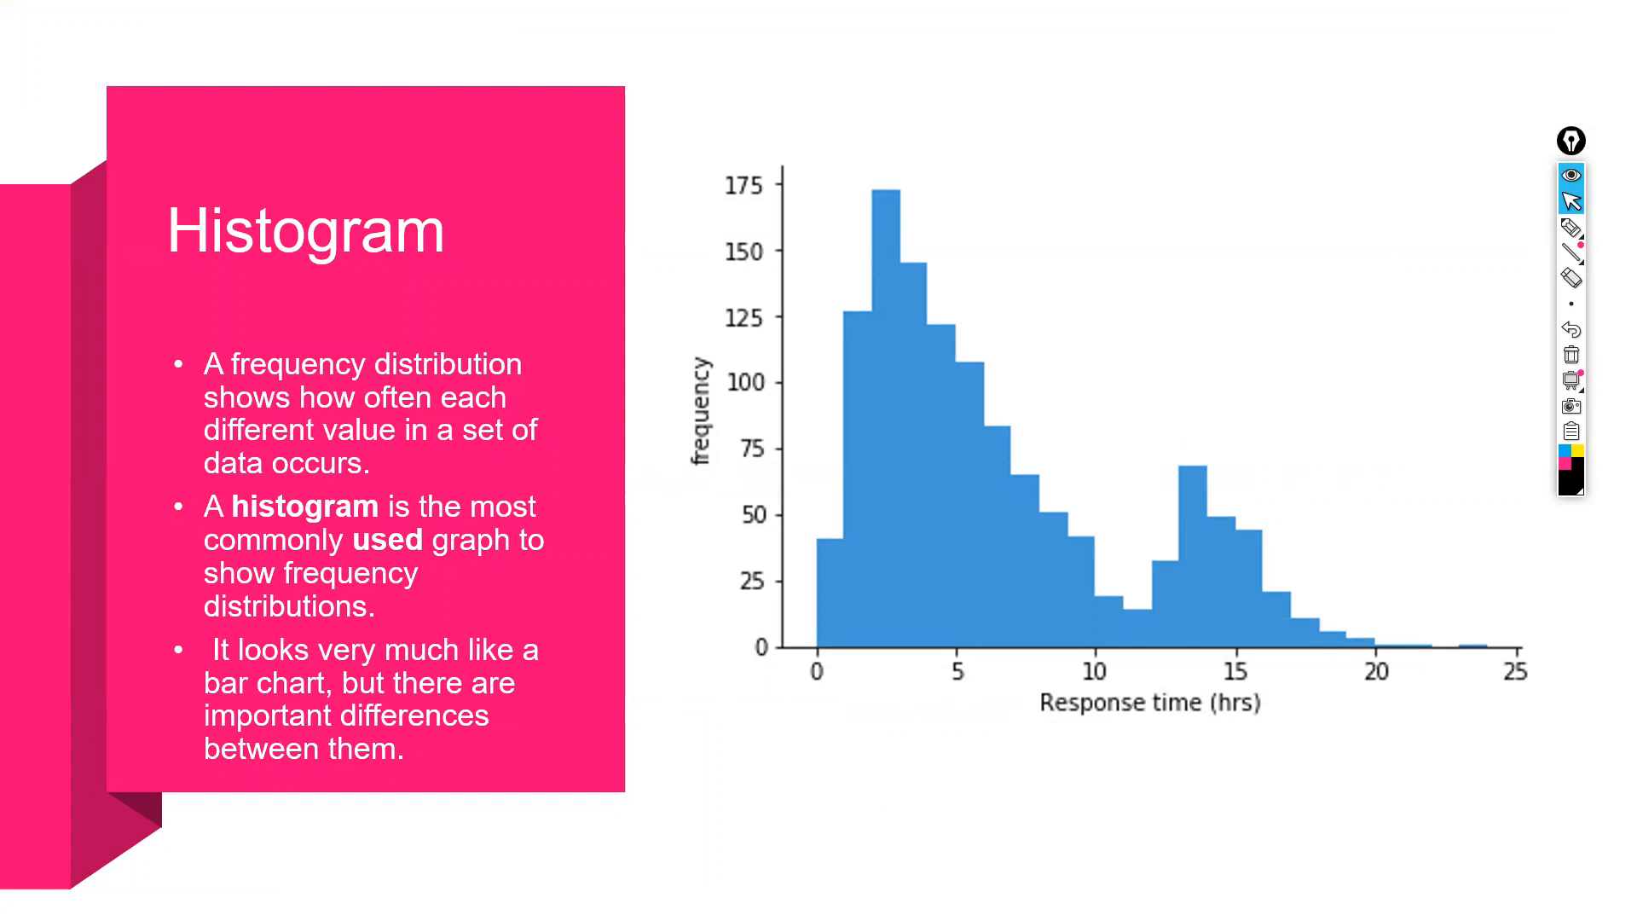
{"action": "key", "text": "Right"}
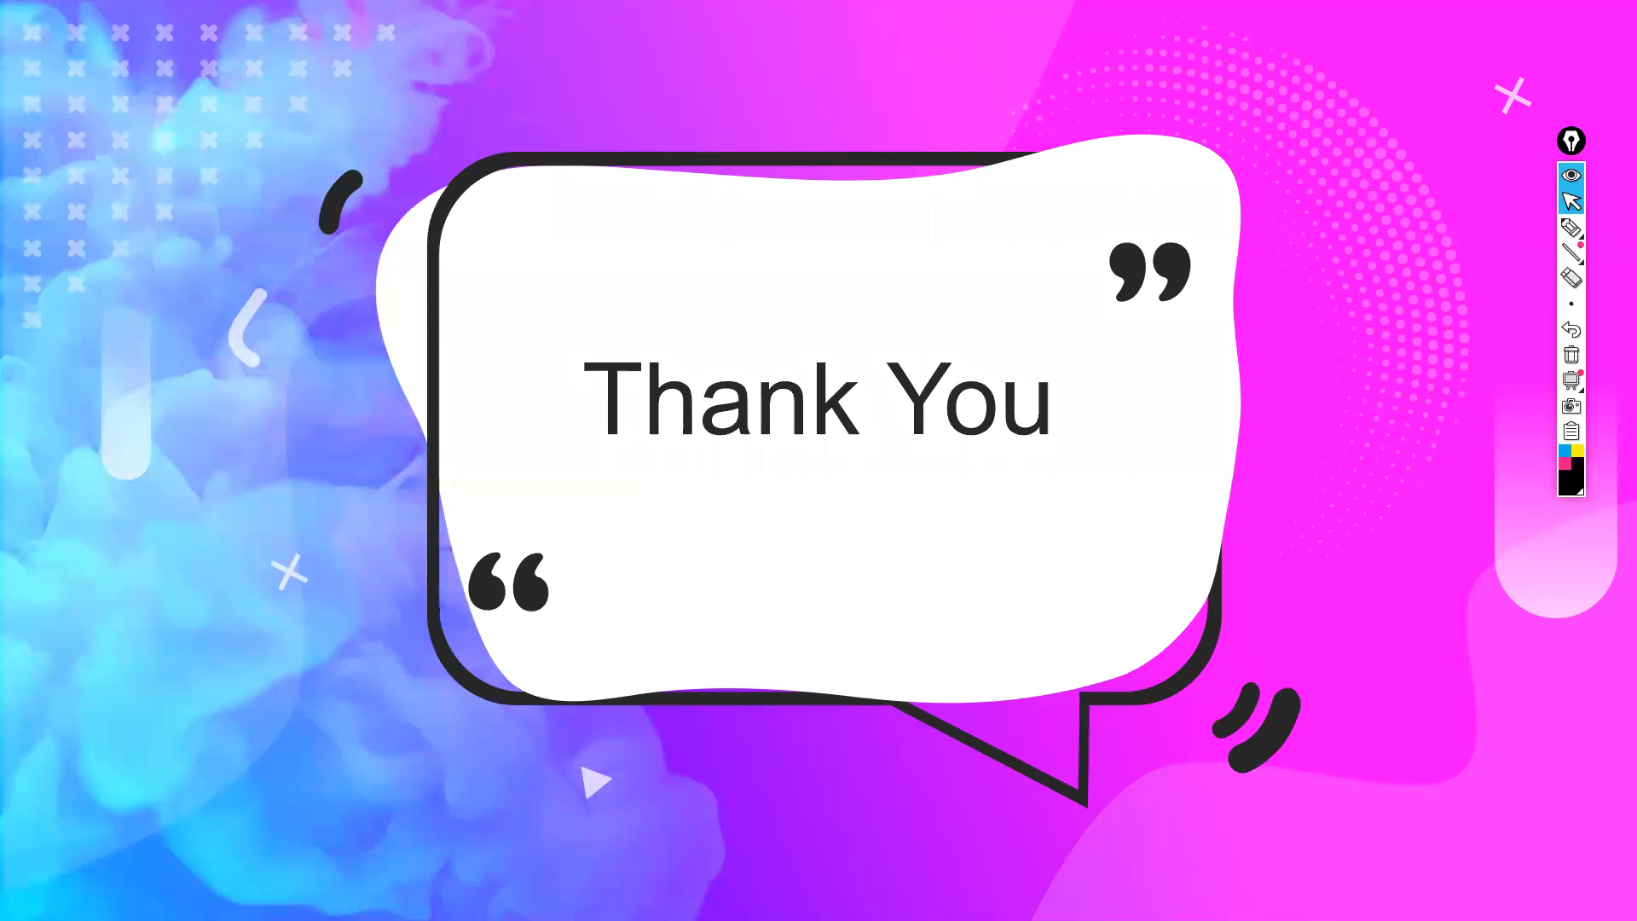